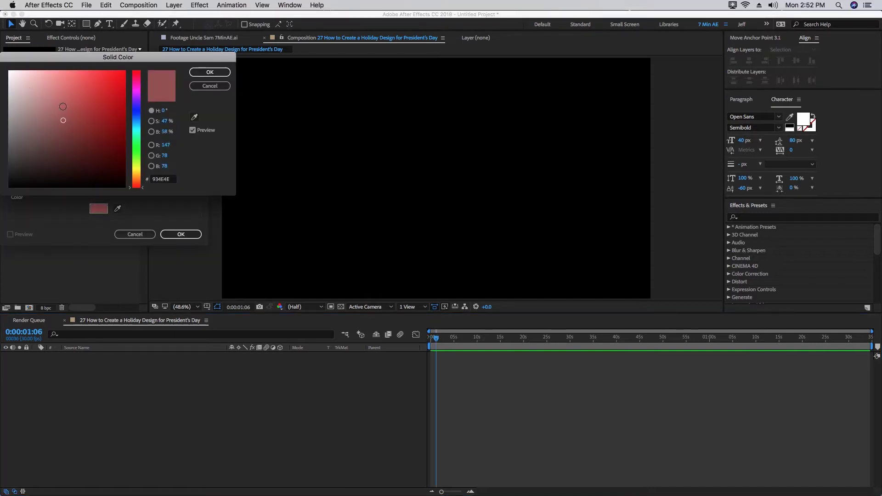
Step: Choose a muted medium grey-blue for the new background solid, create it, and lock its layer
drag(63, 120, 12, 81)
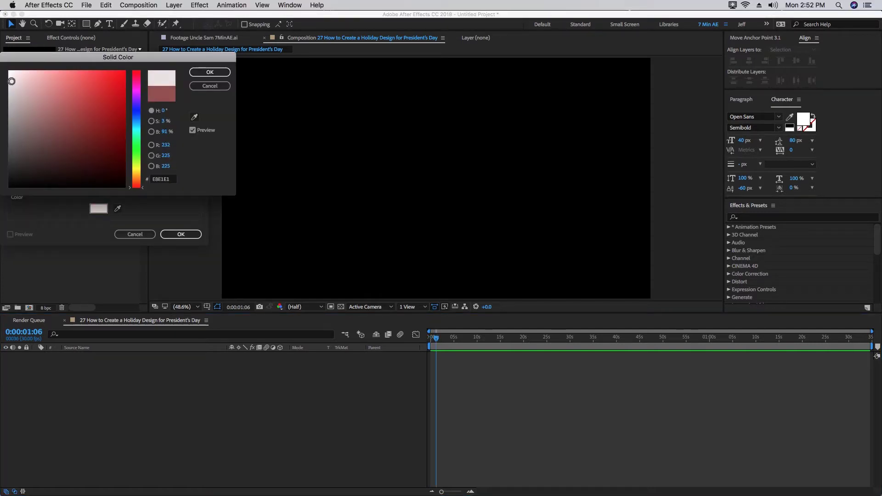
click(136, 117)
click(52, 142)
click(193, 73)
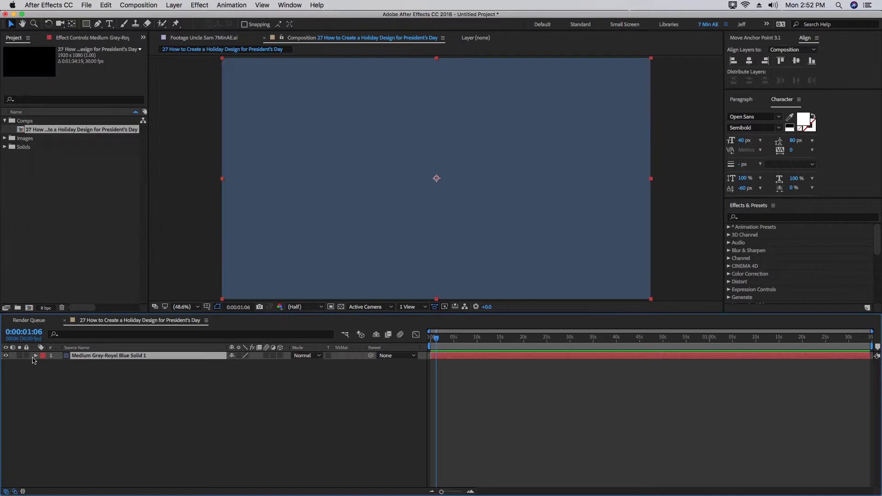
click(26, 356)
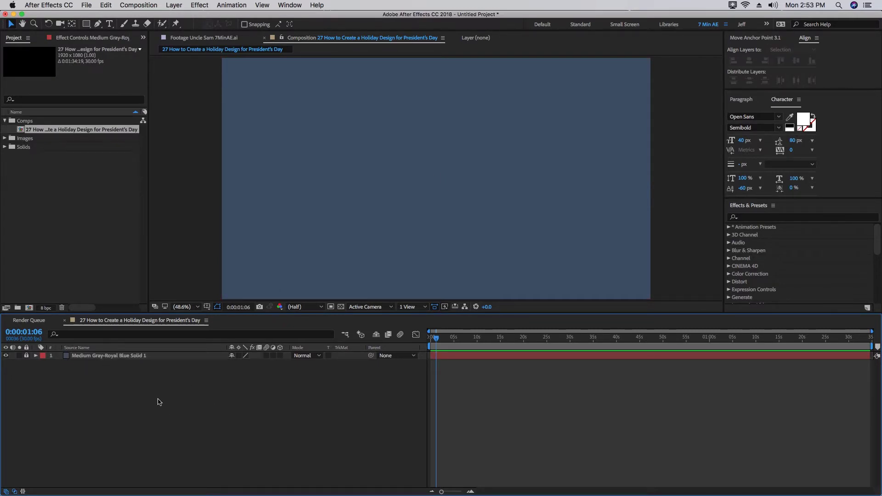
Step: Create a new shape layer above the background and rename it Main
right_click(192, 392)
mouse_move(208, 395)
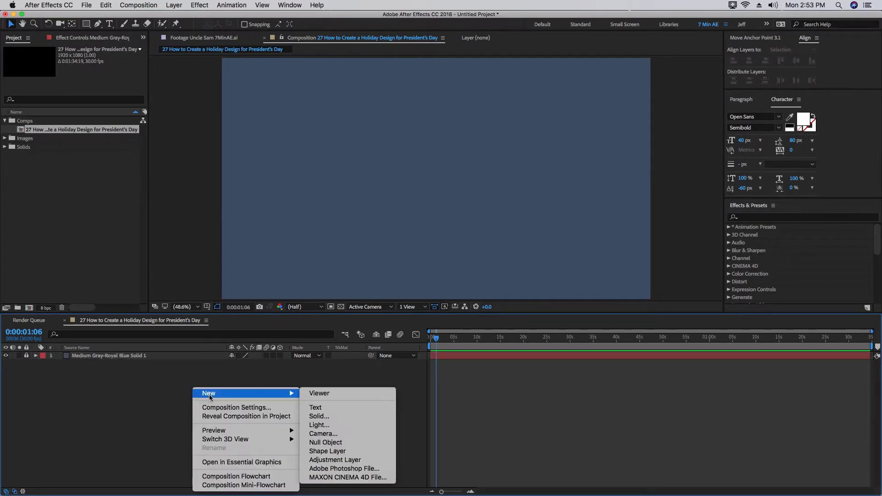
click(311, 453)
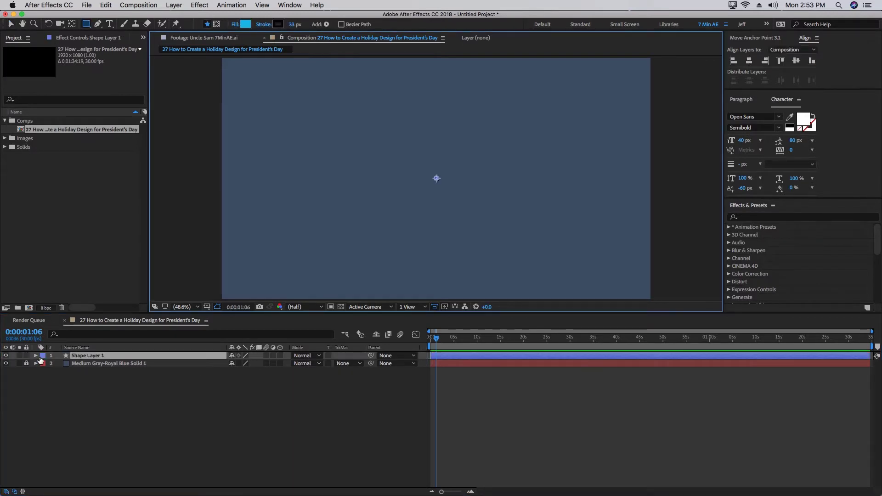
click(139, 357)
key(Return)
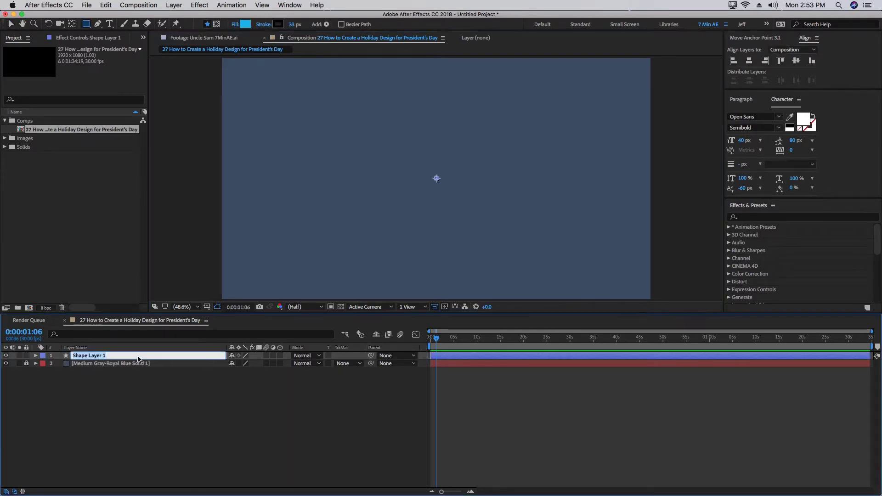
text(Main)
key(Return)
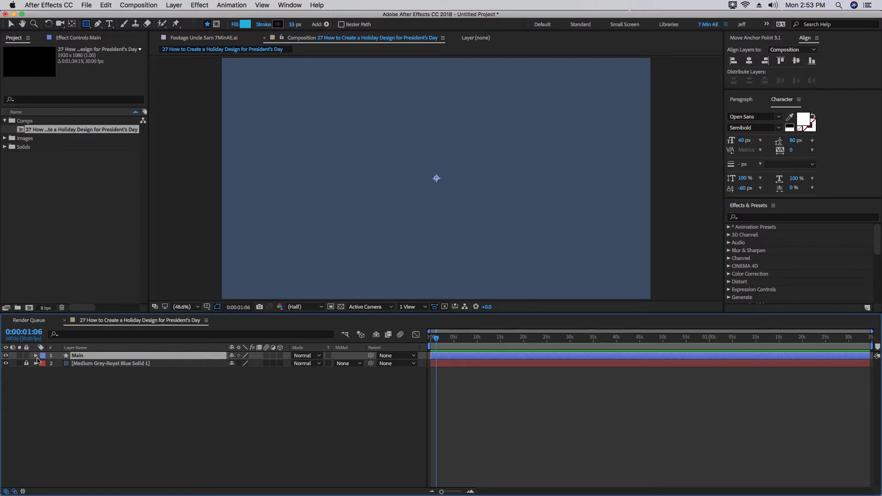
Step: Add an empty group to the contents of the Main layer and name it Stars
click(36, 356)
click(278, 364)
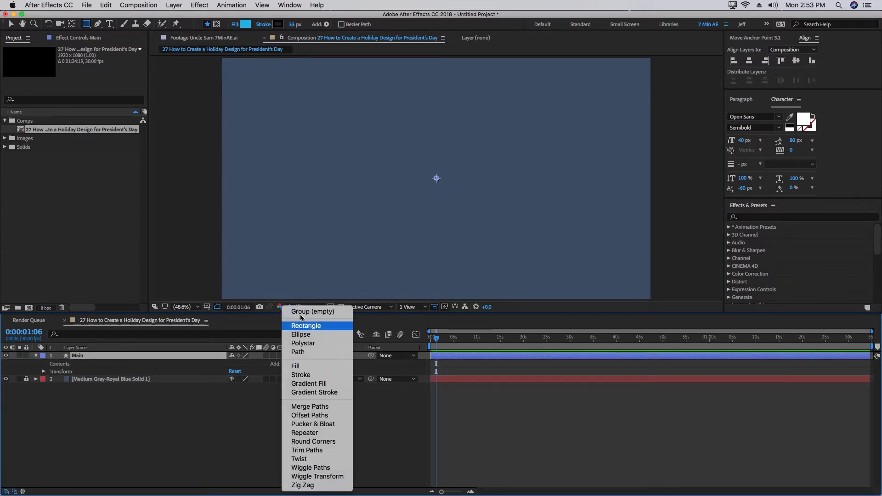
click(297, 312)
key(Return)
text(Stars)
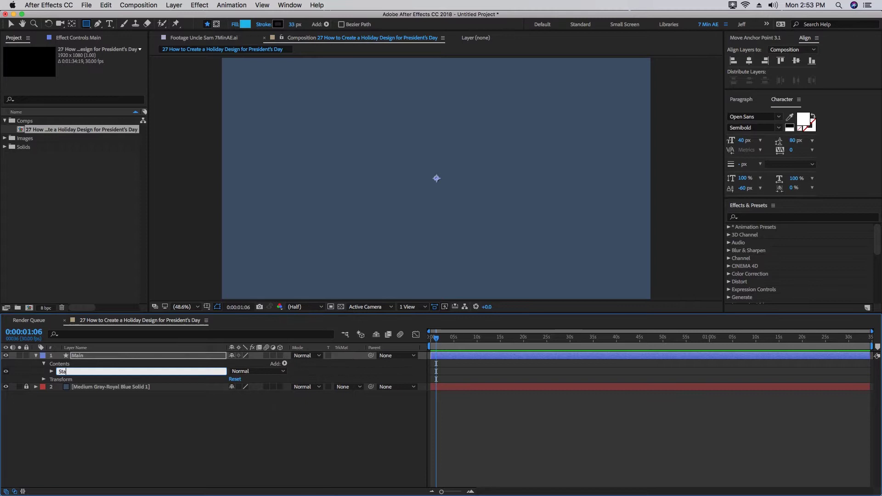
key(Return)
Step: Add a Polystar path and a Fill to the Stars group, with the fill colour set to white
click(284, 364)
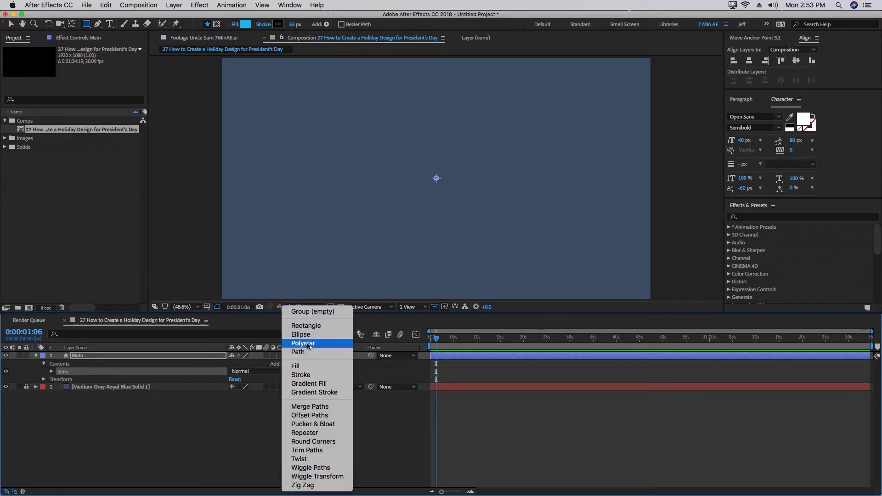
click(305, 343)
click(284, 363)
click(296, 366)
click(245, 24)
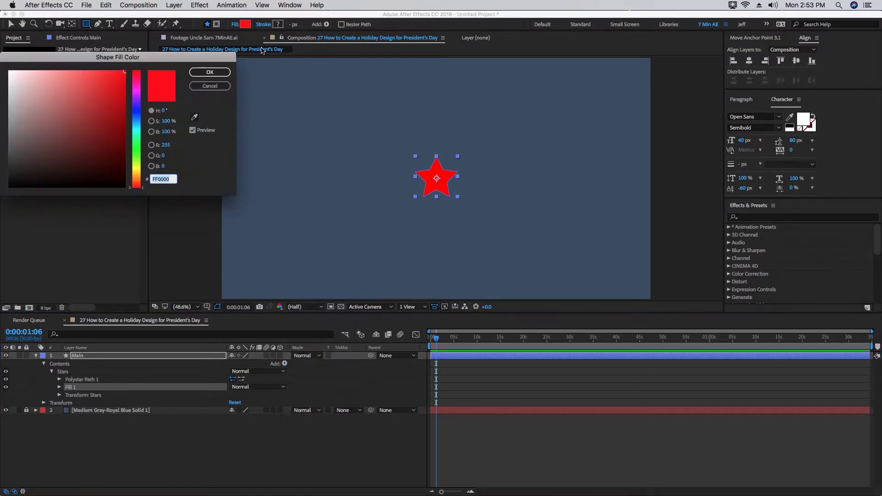
drag(95, 80, 3, 65)
click(198, 72)
Step: Add a Repeater, place it outside and below the Stars group, and set its copies to 12
click(284, 363)
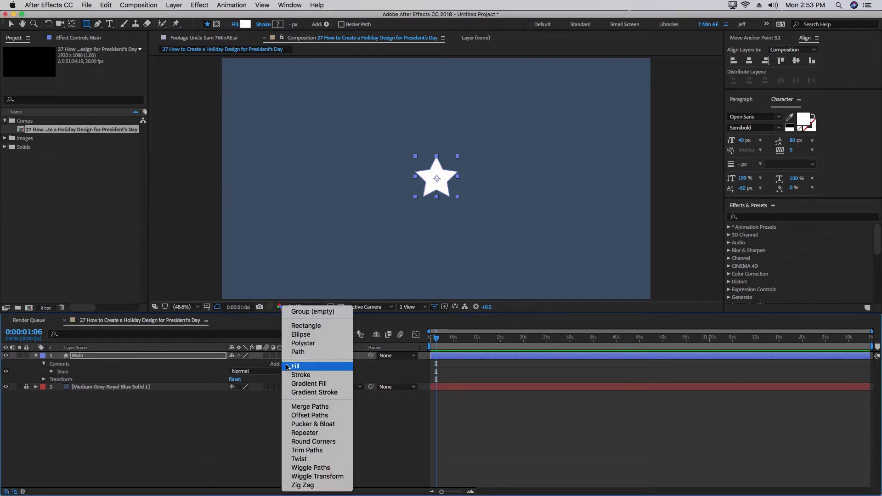
click(304, 432)
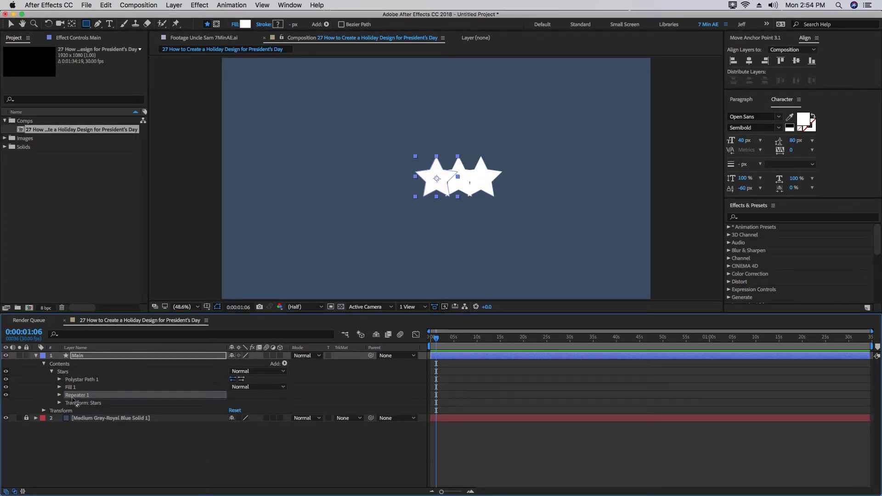
drag(73, 399, 53, 384)
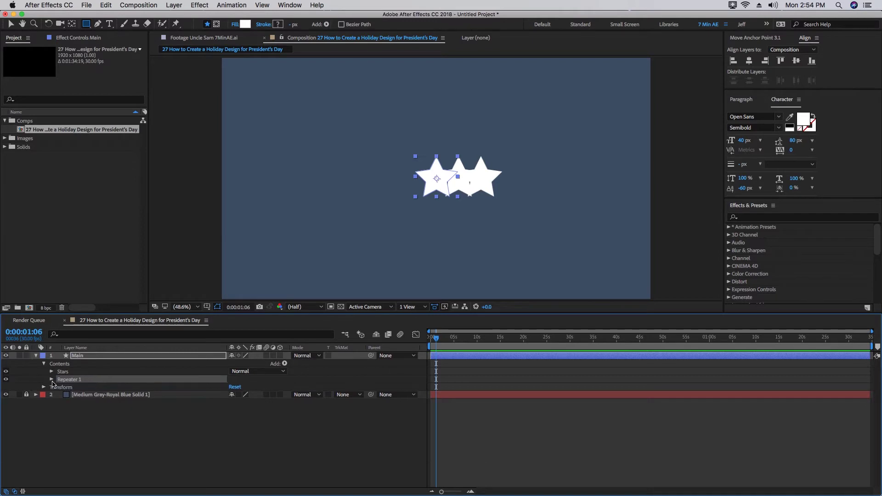
click(51, 379)
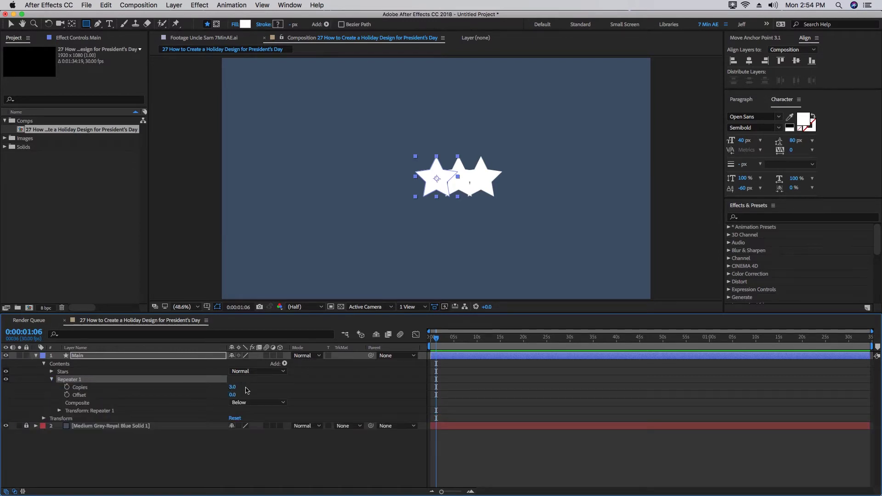
click(233, 387)
text(12)
key(Return)
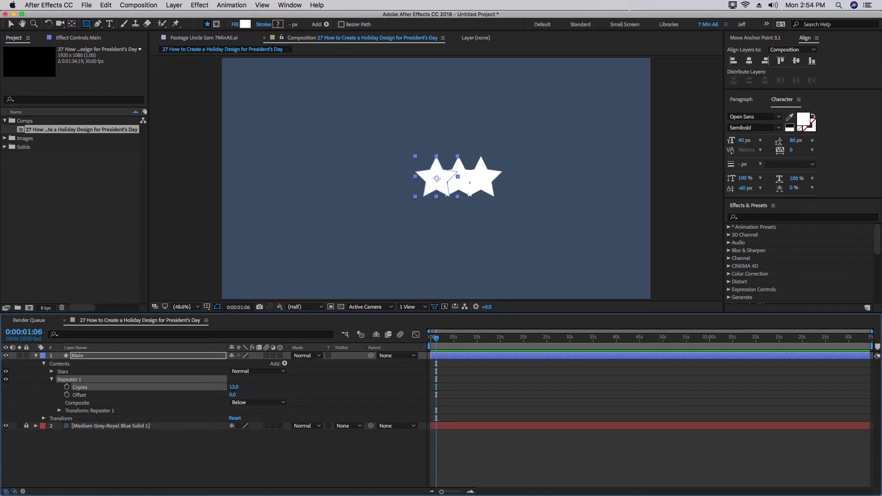
Step: Reduce the Stars group's transform scale to 25%
click(51, 371)
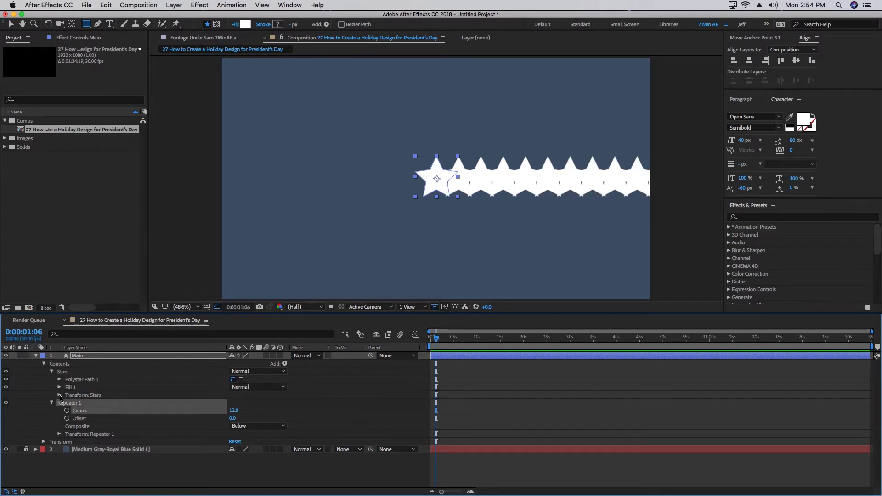
click(59, 395)
drag(241, 418, 210, 417)
click(51, 371)
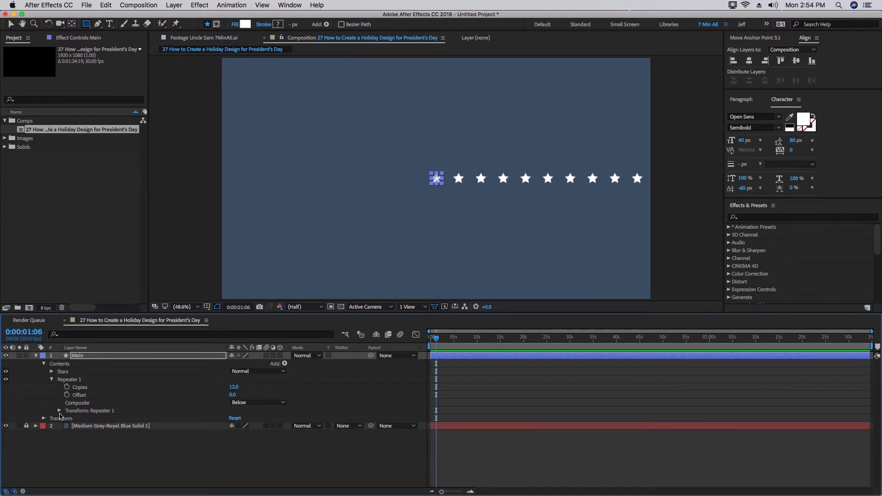
Step: Set the repeater transform's horizontal position to 0 so all star copies share one location
click(59, 411)
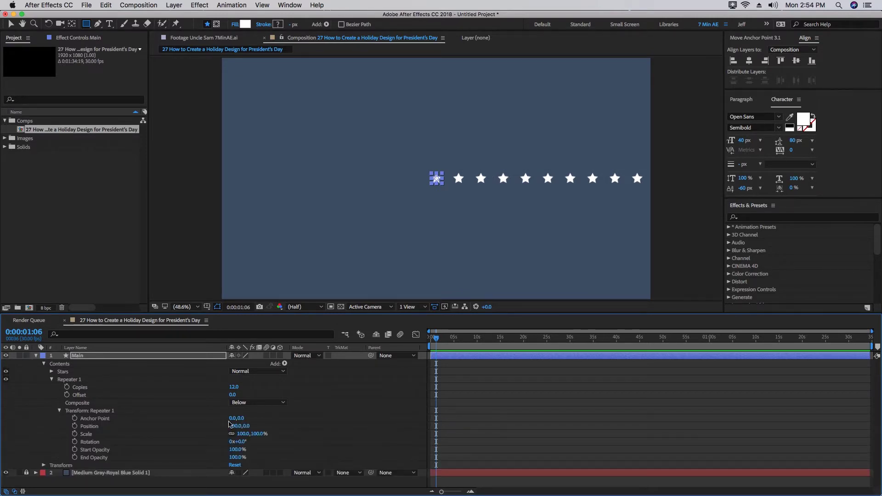
click(236, 426)
text(0)
key(Return)
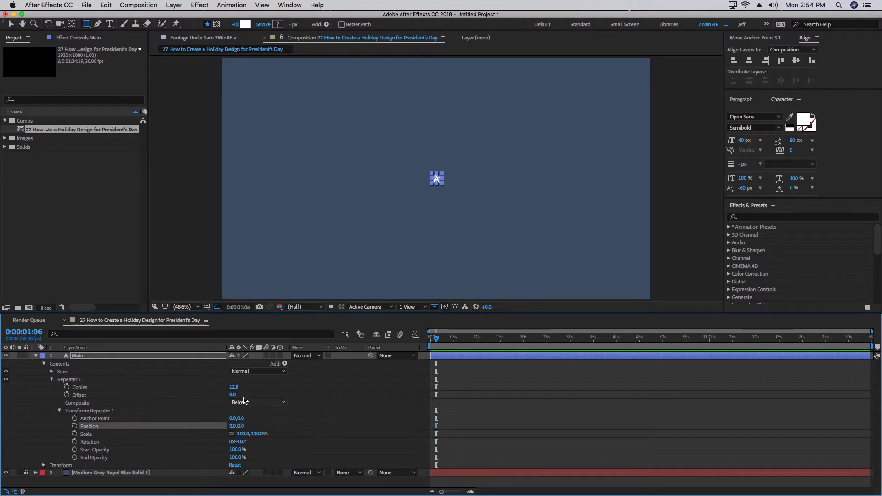
Step: Set the repeater's rotation to 360/12 degrees and shift the Stars group's vertical position upward so the copies form a large ring
click(101, 443)
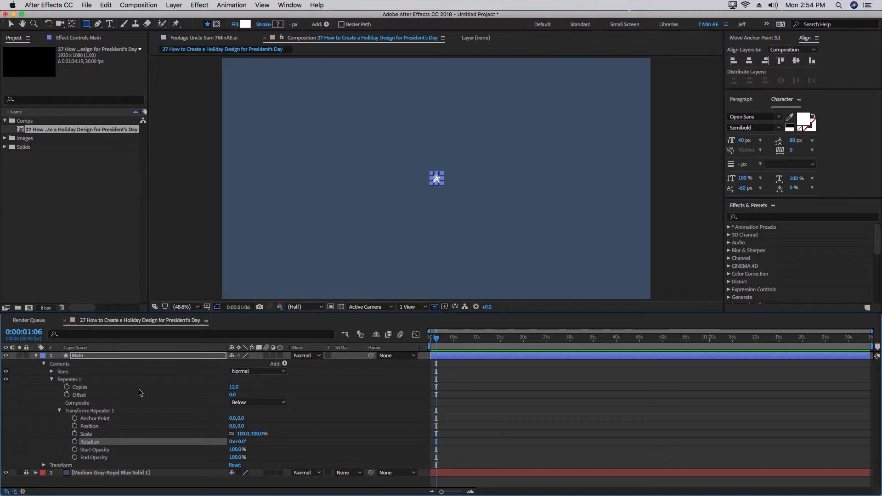
click(234, 387)
key(Return)
click(242, 442)
text(360/12)
key(Return)
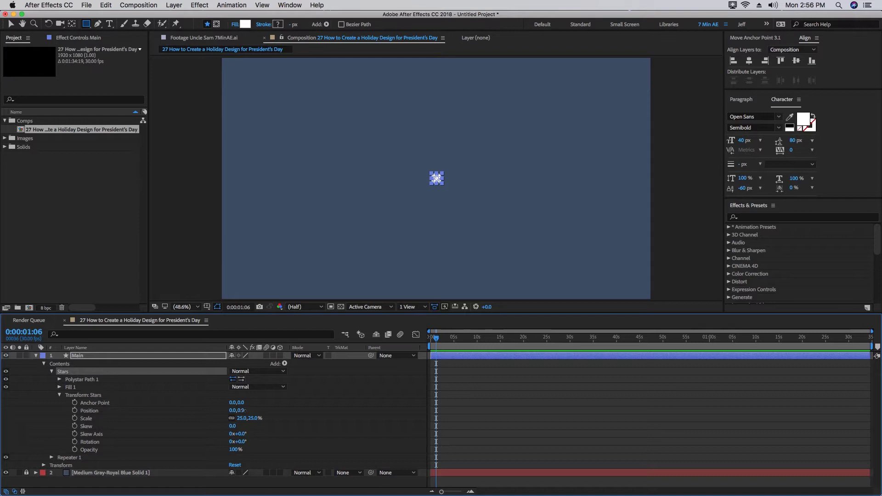
drag(244, 410, 25, 407)
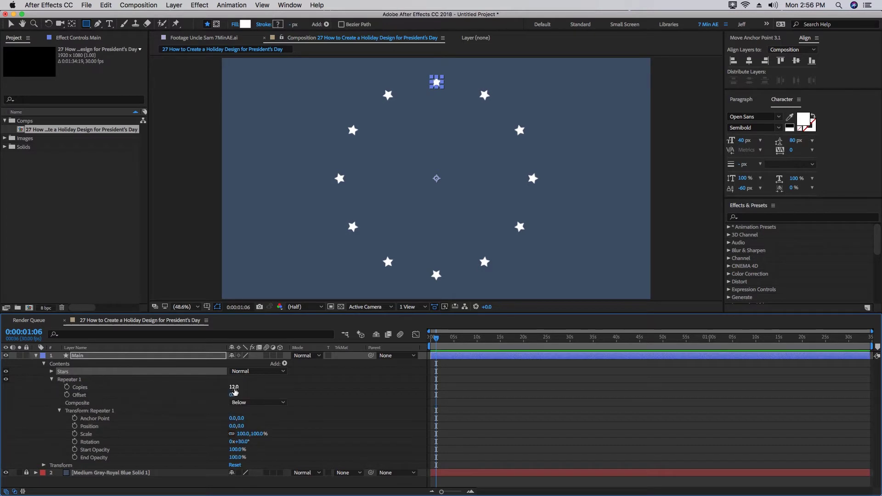
Step: Set the repeater to 10 copies and adjust its rotation so the stars are evenly spaced around the full circle
click(234, 387)
text(10)
key(Return)
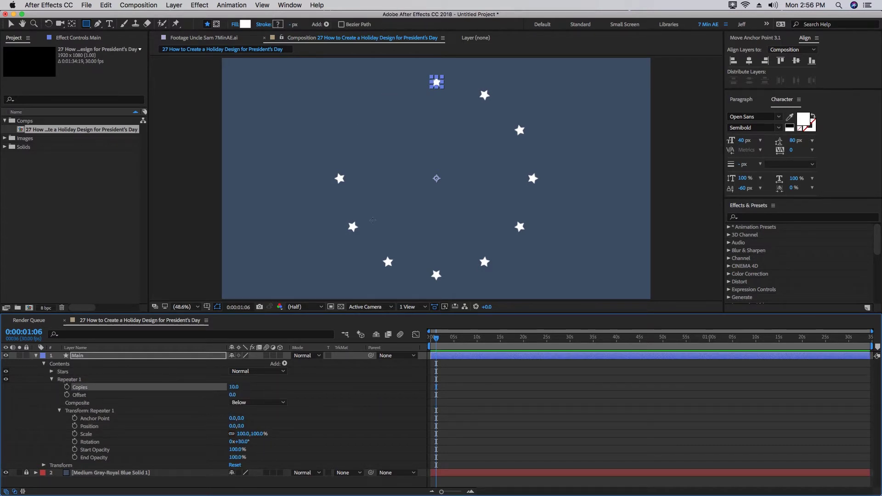
click(242, 441)
text(3)
key(Return)
Step: Add a second empty group to the Main layer's contents and place it below the repeater
click(51, 379)
click(71, 367)
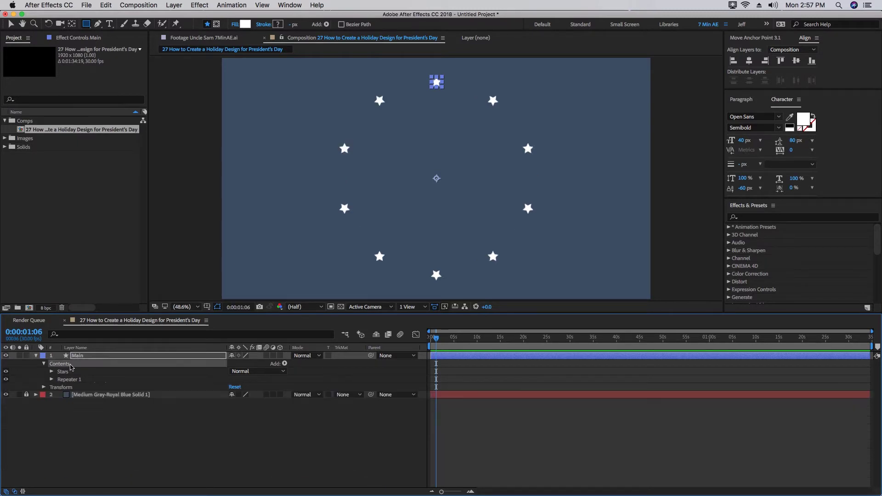
click(284, 363)
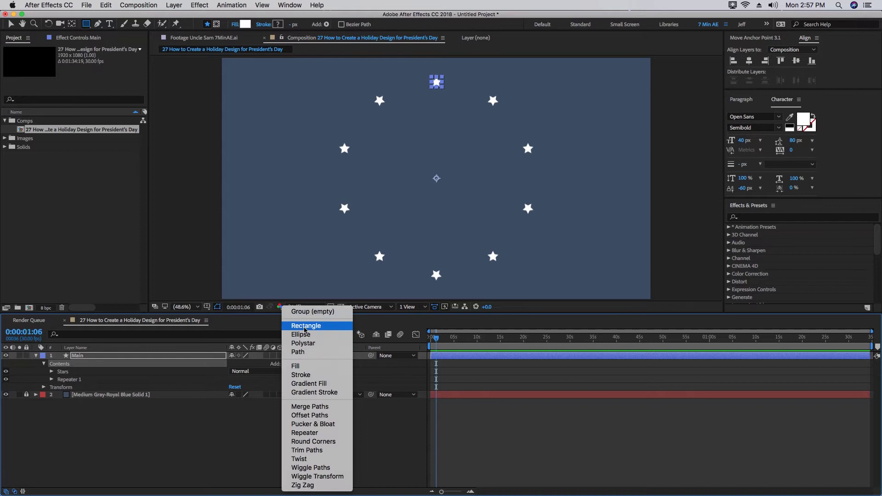
click(302, 313)
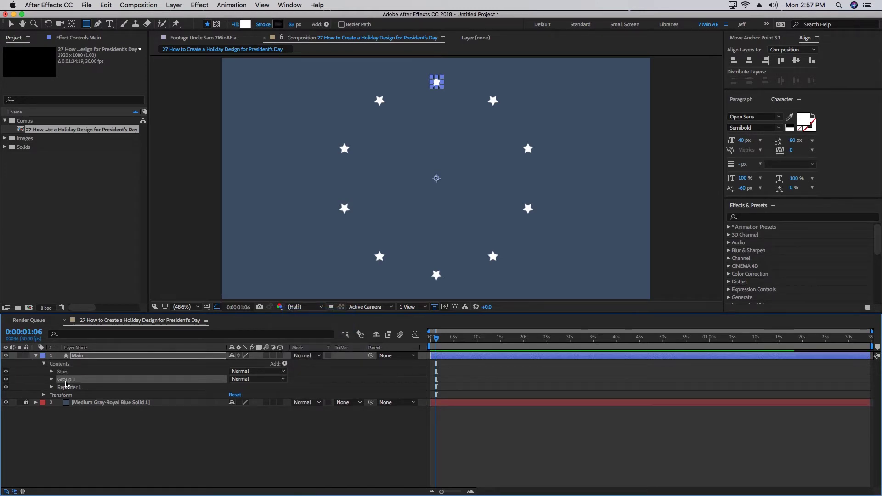
drag(66, 384, 65, 392)
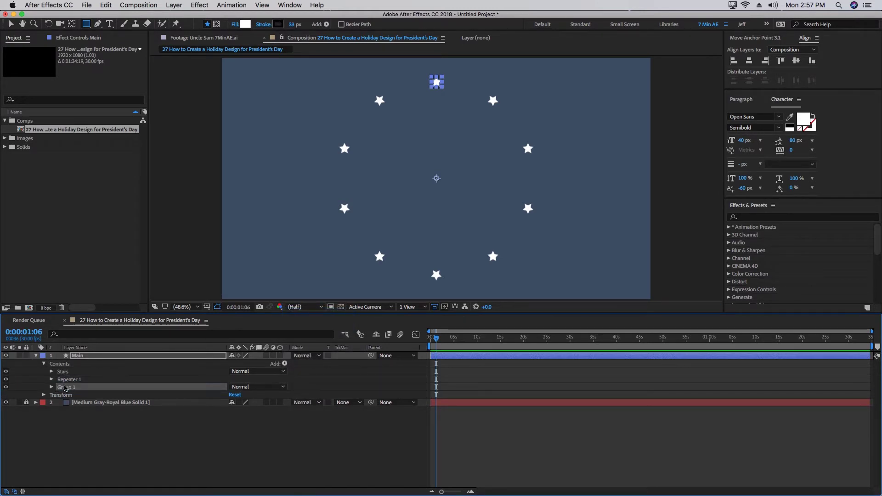
Step: Add an Ellipse path and a Fill to the new group, with the fill colour set to a muted dark red
click(285, 364)
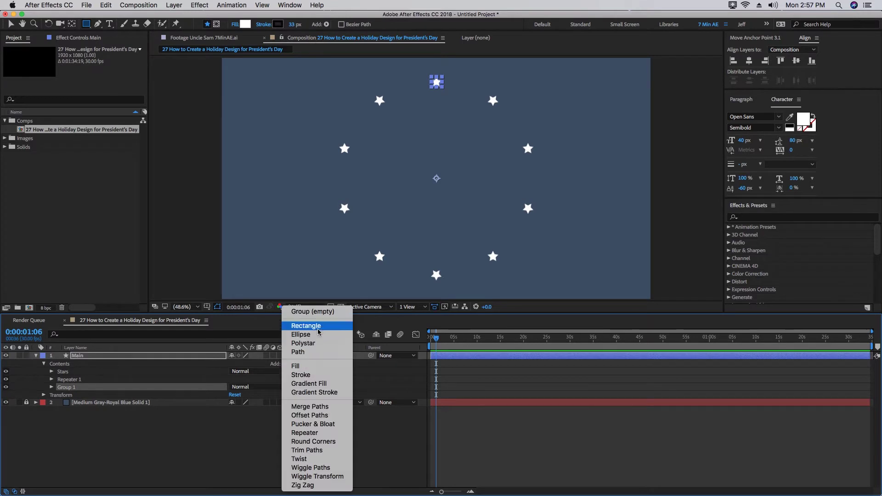
click(304, 334)
click(284, 364)
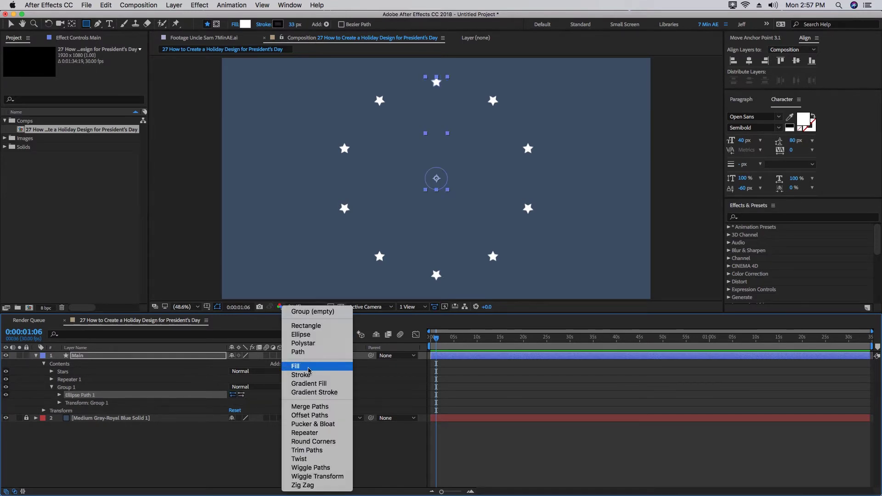
click(305, 366)
click(245, 24)
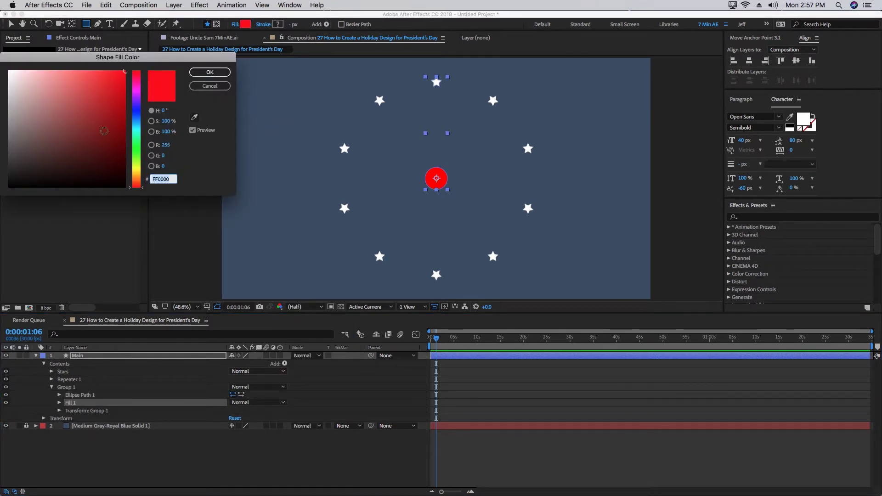
drag(103, 131, 79, 112)
key(Return)
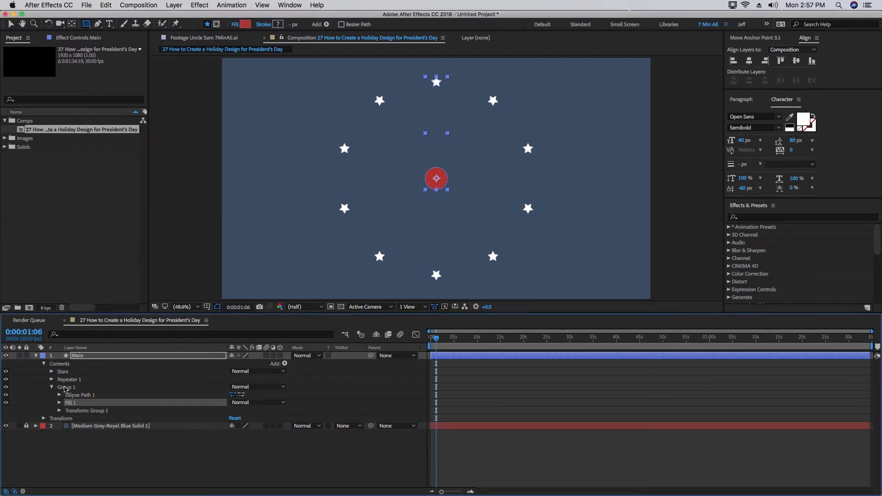
Step: Enlarge the ellipse path to a size of about 963 by 963 so the red circle surrounds the star ring
click(59, 395)
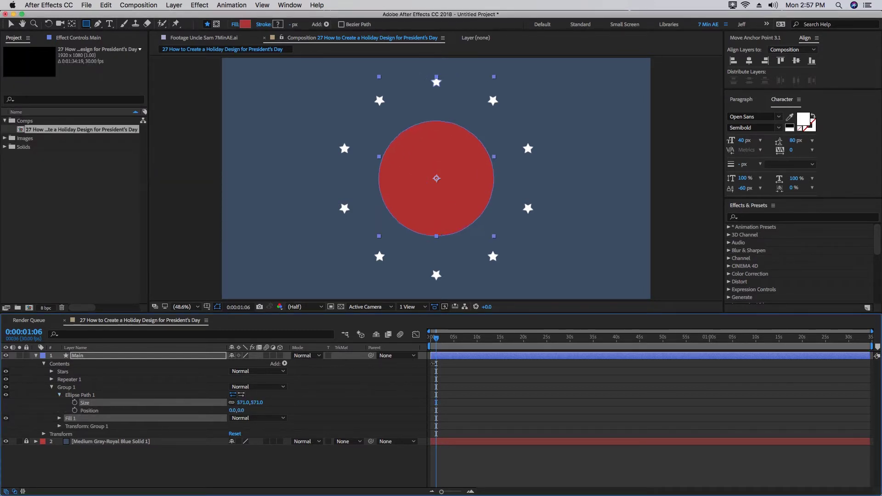
drag(241, 402, 369, 383)
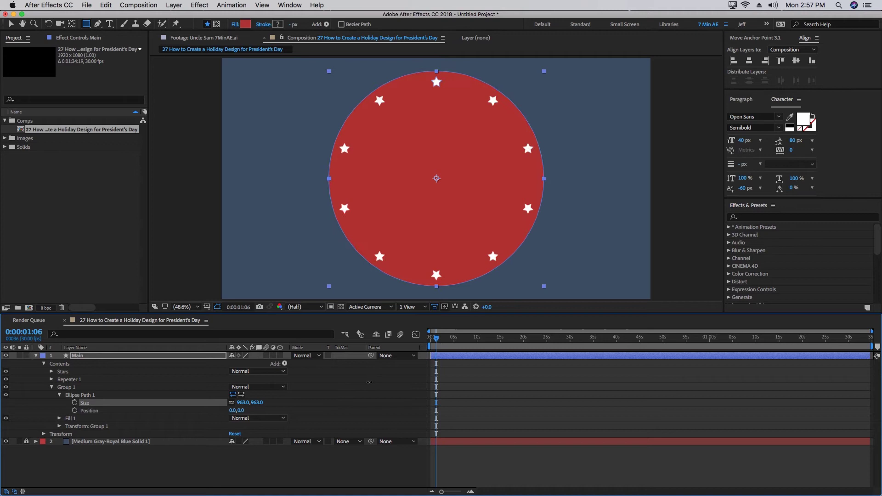
click(52, 387)
Step: Rename the group holding the red circle in the Main layer as BG
click(65, 388)
key(Return)
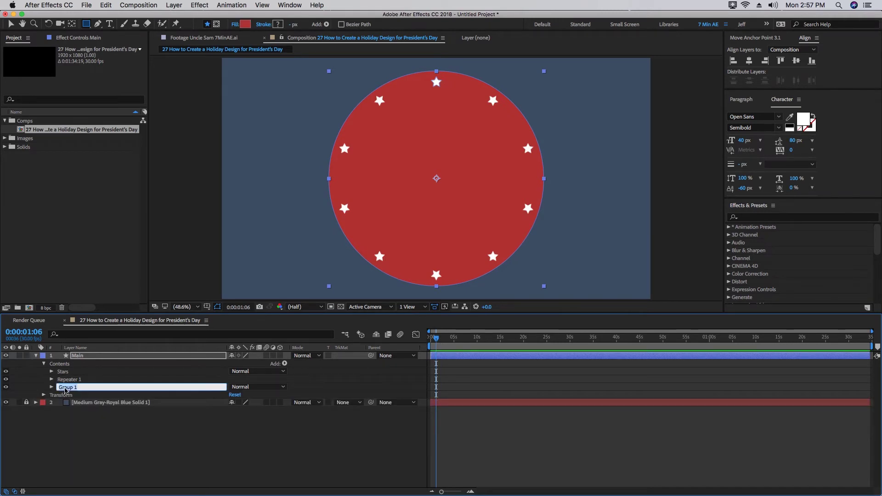
text(B)
text(G)
key(Return)
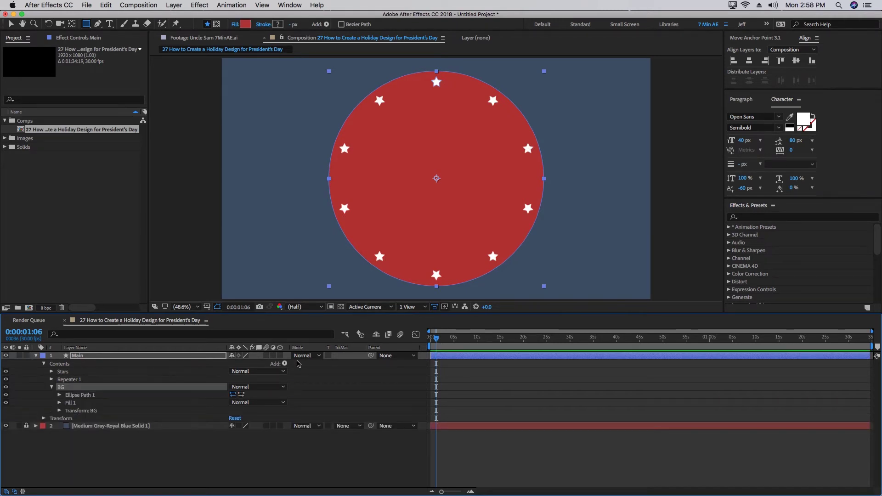
Step: Add a stroke to the BG group and set its colour to a medium blue
click(284, 363)
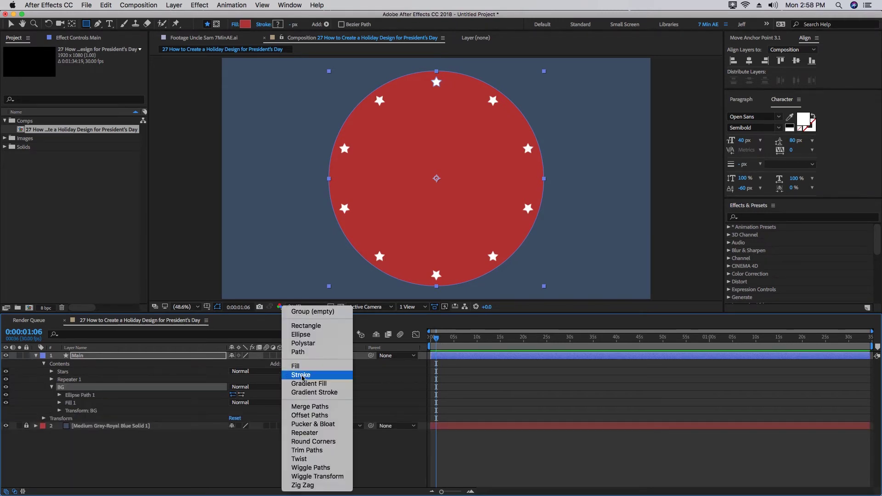
click(299, 374)
click(278, 24)
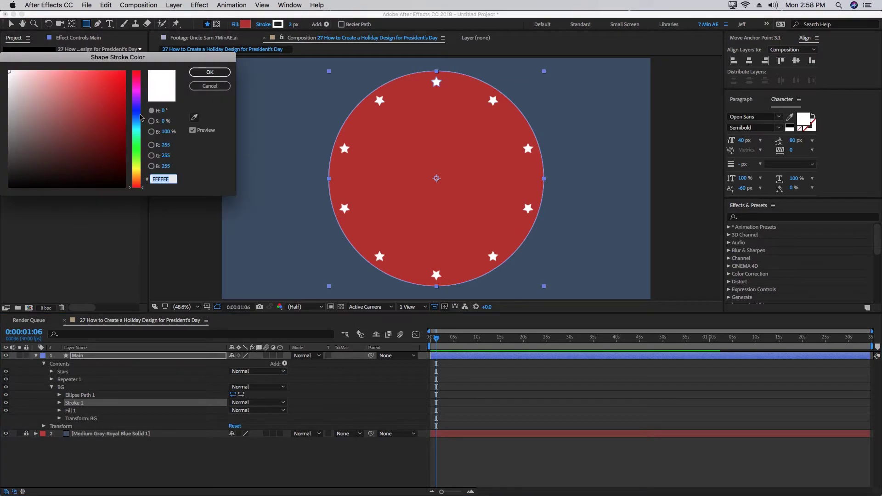
click(137, 119)
drag(118, 100, 105, 118)
click(209, 72)
Step: Widen the blue stroke to 61 px and shrink the BG ellipse path so the blue band sits behind the stars
drag(292, 25, 330, 24)
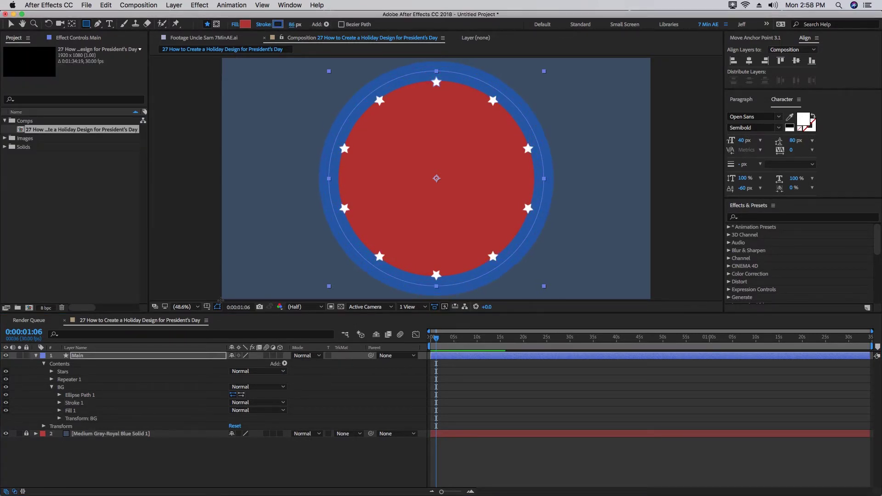
click(60, 395)
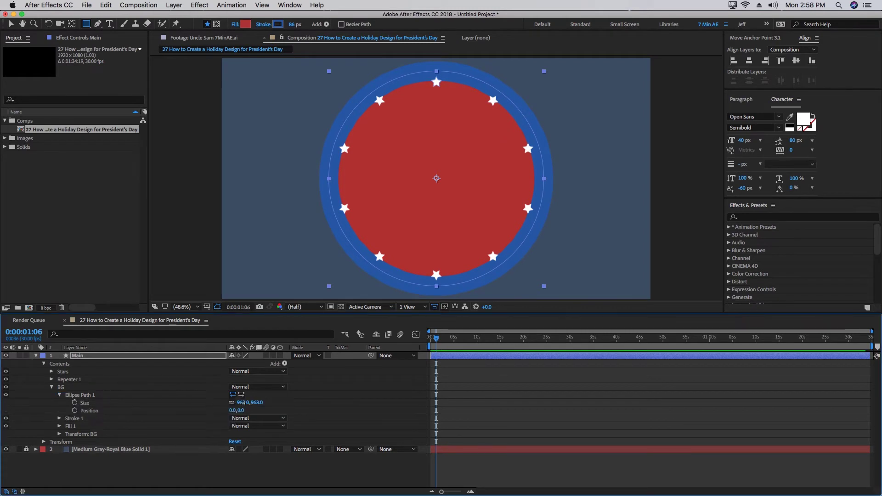
drag(244, 403, 190, 400)
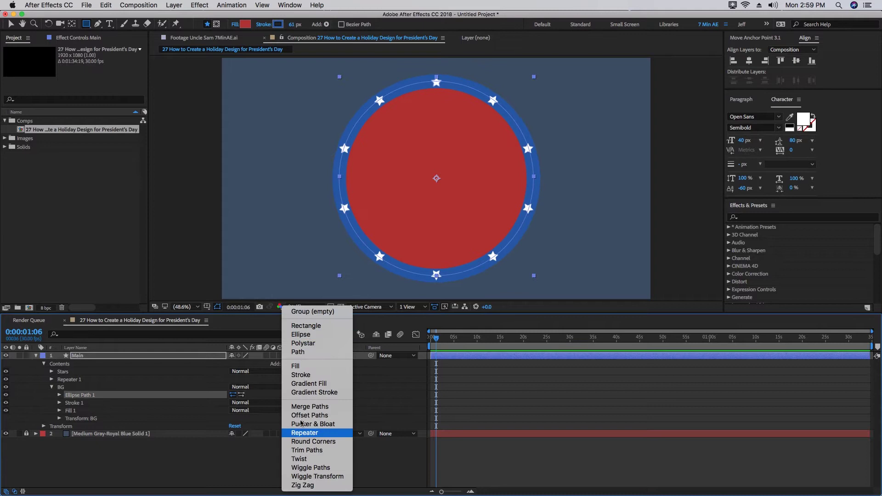
Step: Add a second, white stroke to the BG group, place it below the fill and set its stroke width to 65
click(301, 376)
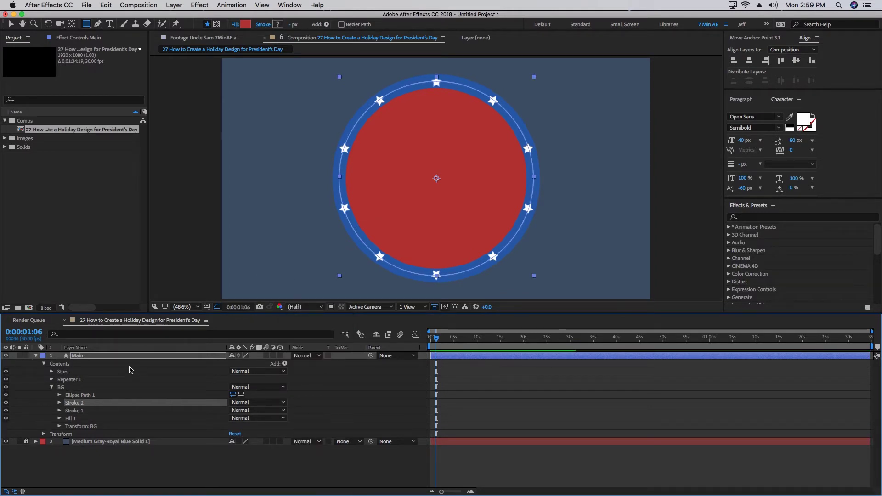
drag(77, 407, 74, 421)
click(59, 418)
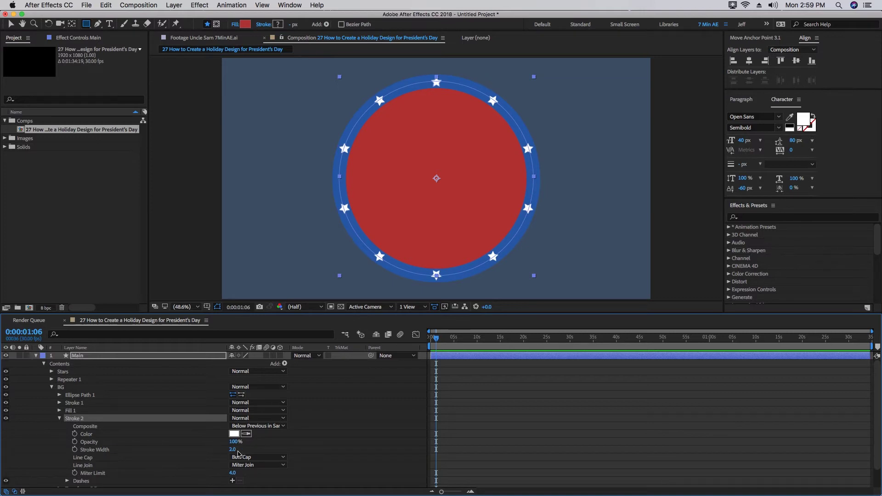
drag(233, 449, 260, 446)
Step: Duplicate the white stroke and place the copy above the fill to outline the blue band's inner edge
click(72, 418)
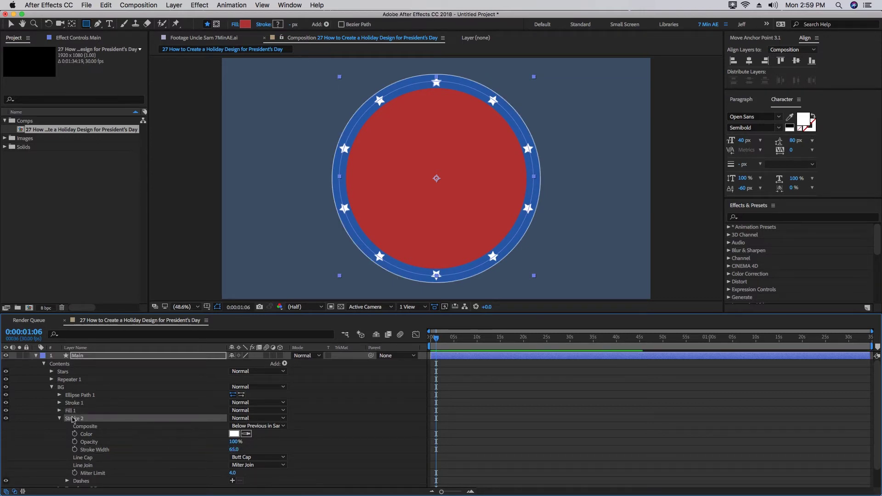
key(super+d)
drag(75, 427, 77, 410)
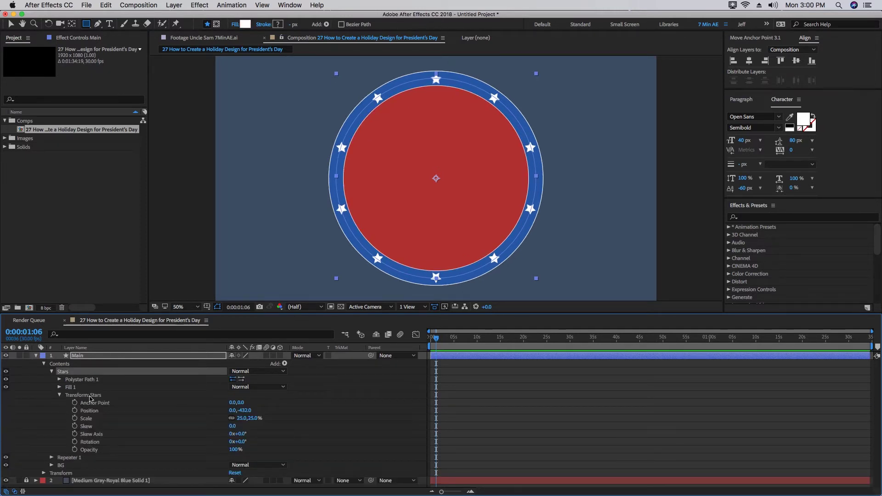
Step: Add a time-based rotation expression to the Stars group and the expression time*5 to the Main layer's rotation
alt+click(75, 442)
text(tim)
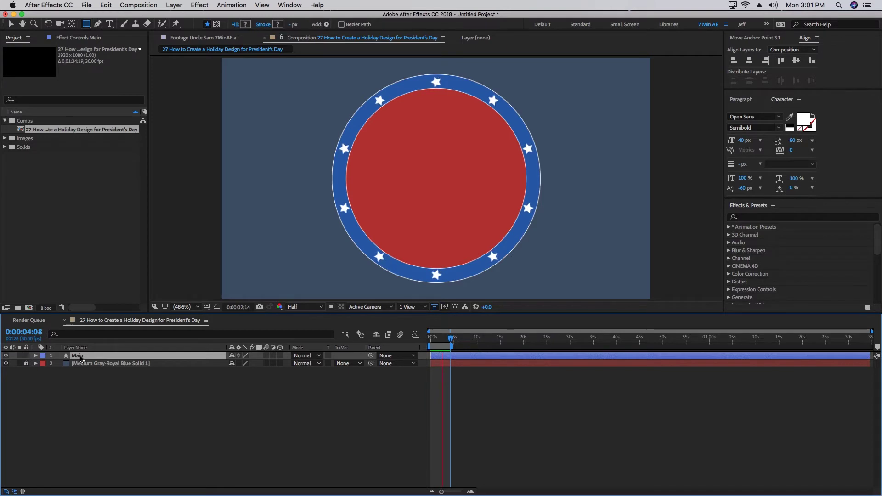
key(r)
alt+click(59, 364)
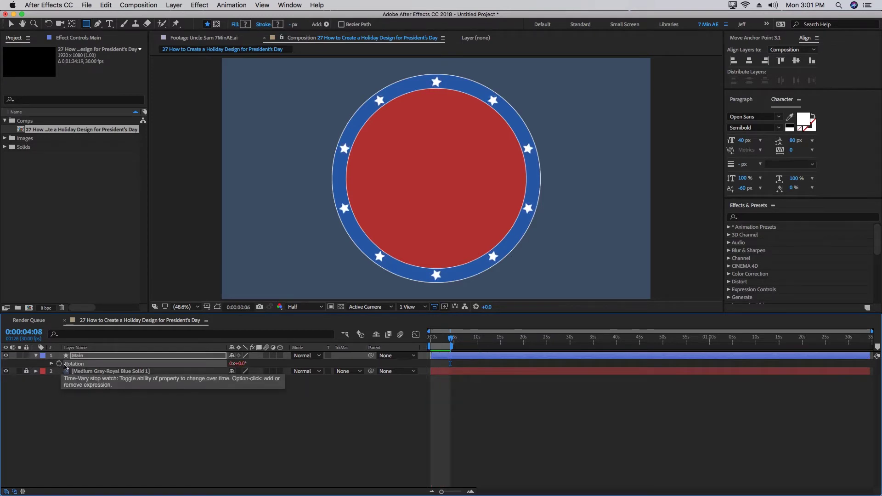
text(time*5)
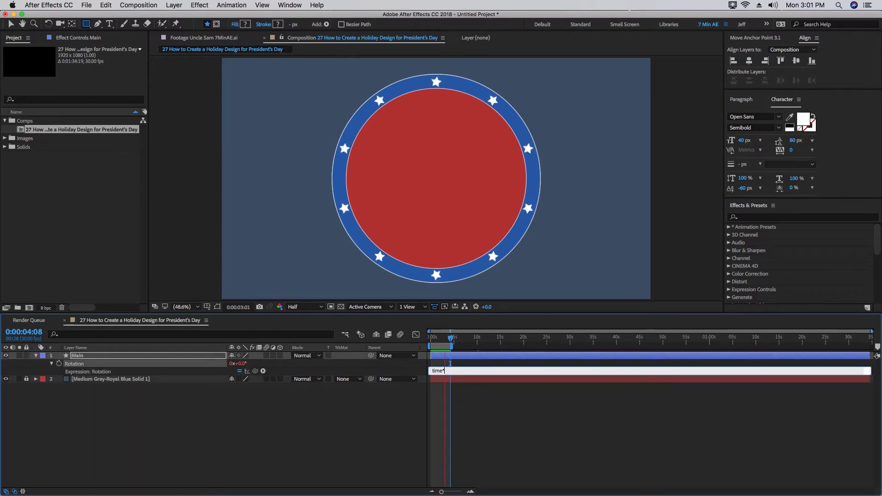
click(435, 340)
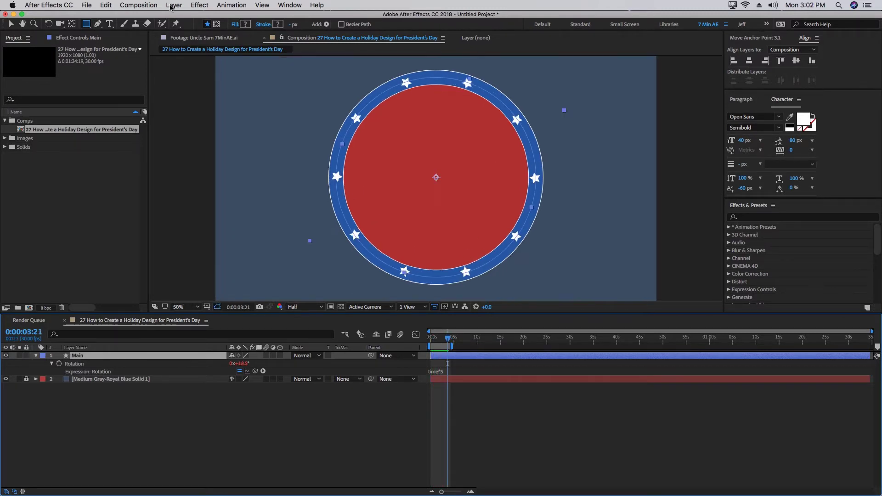
Step: Create a new shape layer and add a rectangle path and a fill to its contents
click(174, 5)
mouse_move(186, 19)
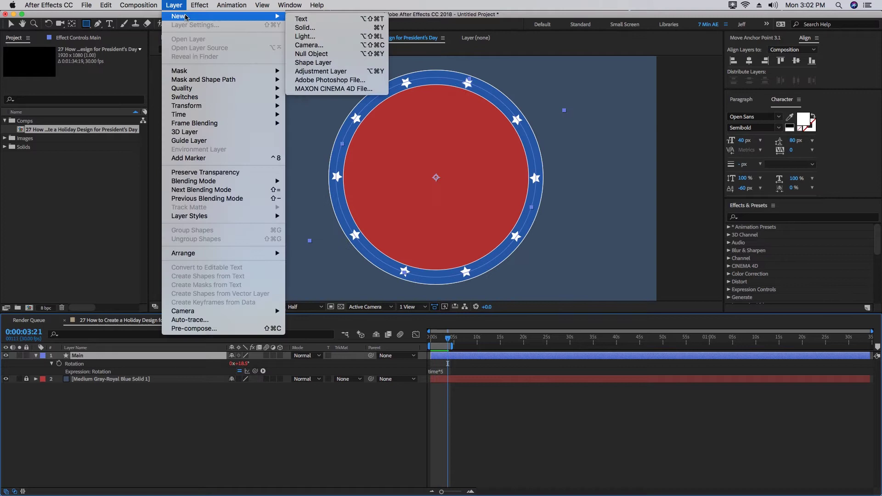
click(312, 64)
click(285, 363)
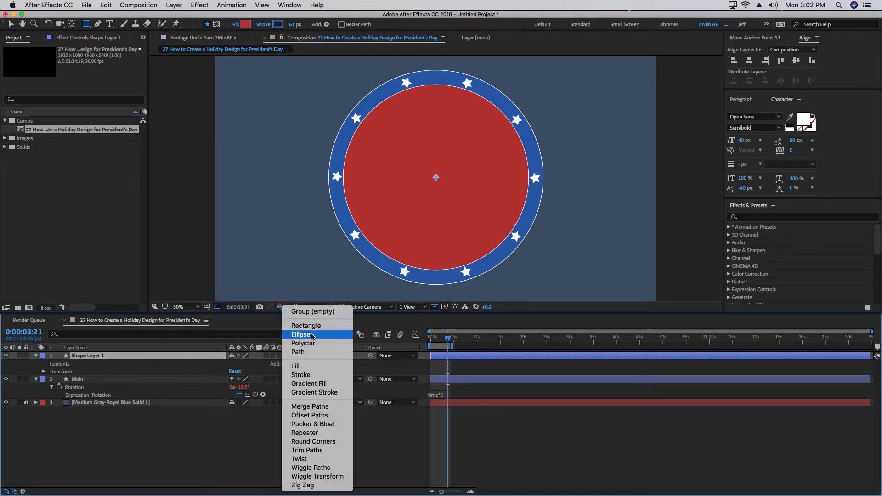
click(296, 323)
click(285, 363)
click(295, 371)
key(comma)
key(comma)
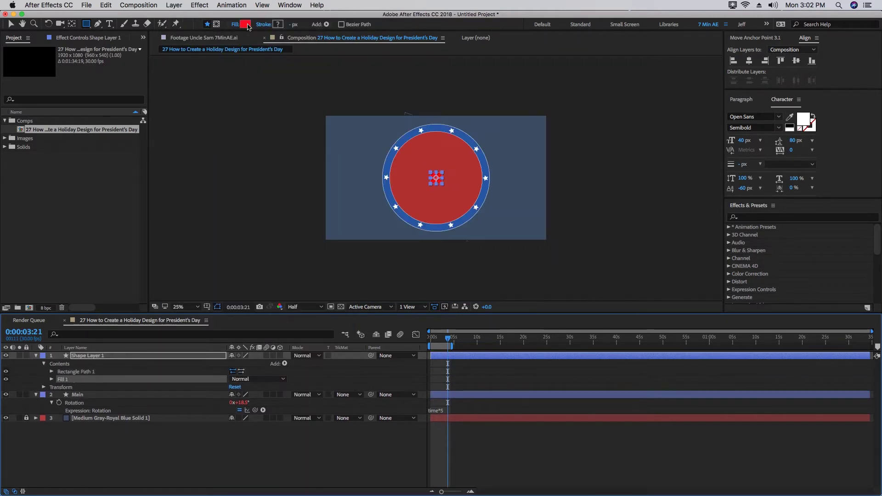
Step: Set the rectangle's fill to a bright red and its size to 1165 by 208 so it spans the circle
click(246, 24)
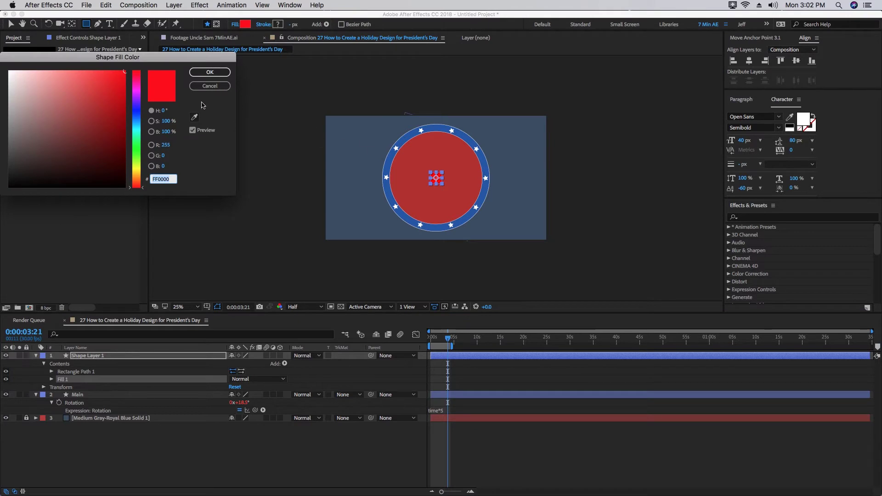
drag(125, 72, 99, 71)
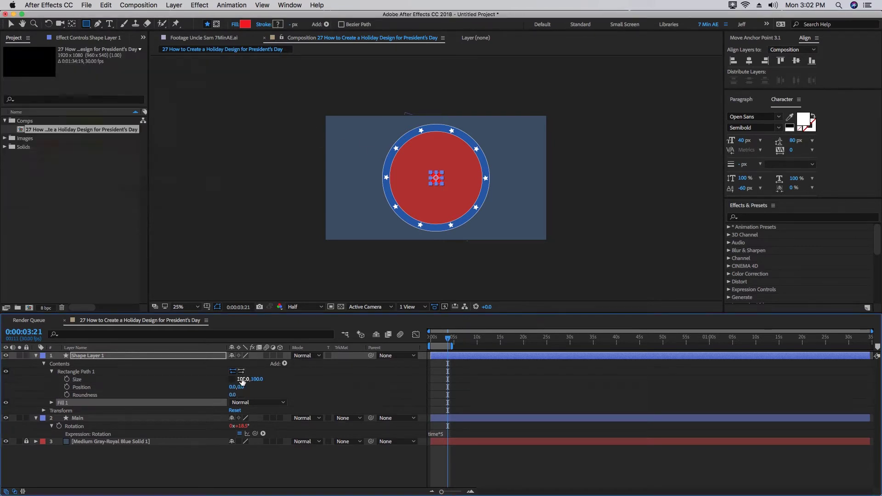
drag(242, 381, 297, 368)
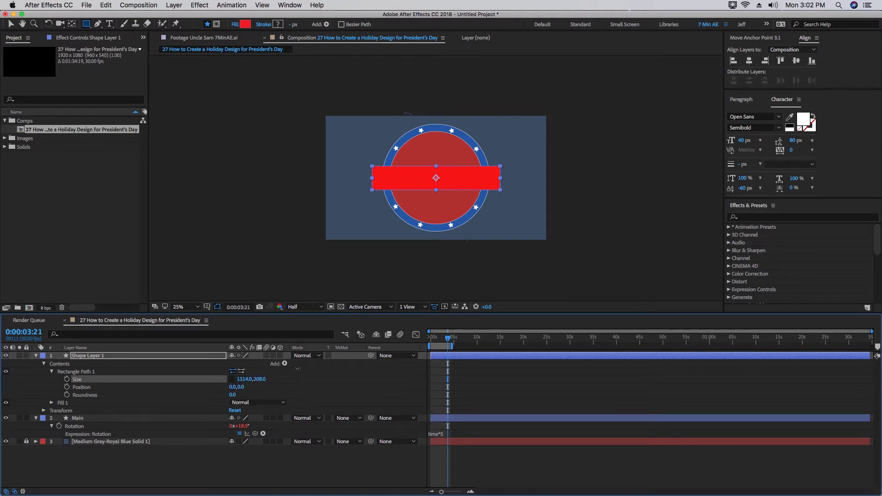
drag(242, 378, 259, 376)
Step: Rename the rectangle's shape layer as Ribbon
click(105, 356)
key(Return)
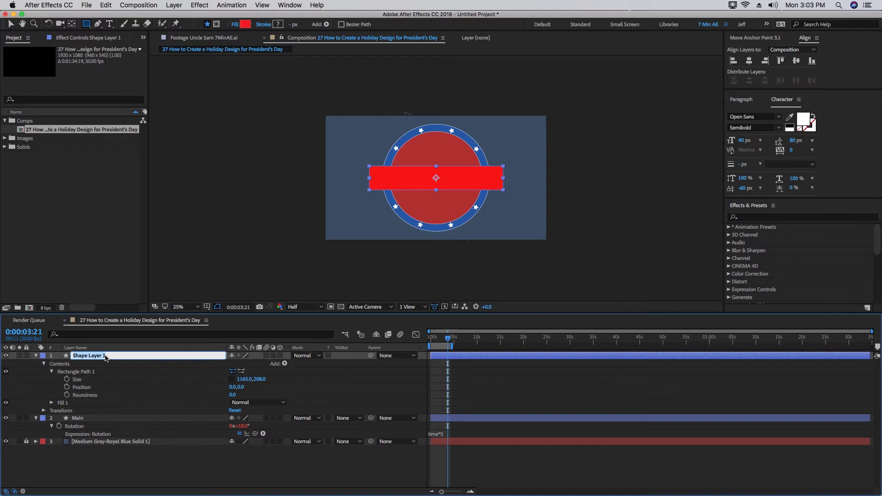
text(Ribbon)
key(Return)
Step: Pre-compose the Ribbon layer, moving all attributes into the new composition
click(170, 6)
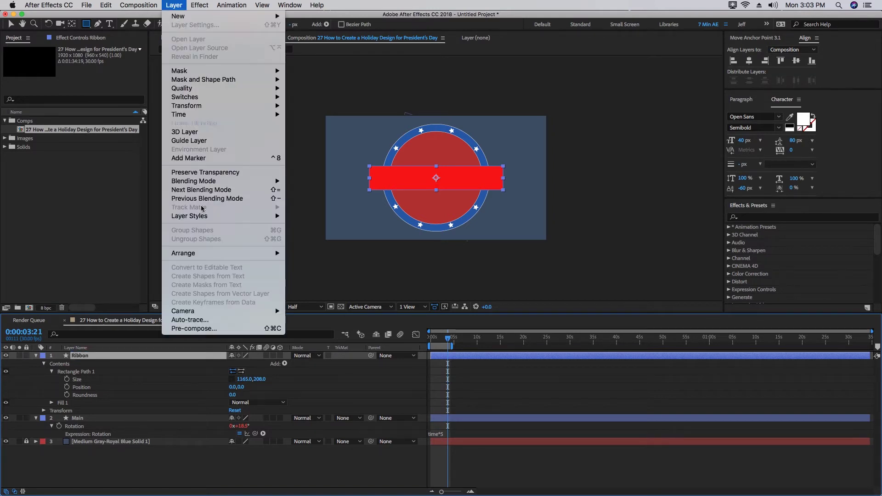
click(193, 330)
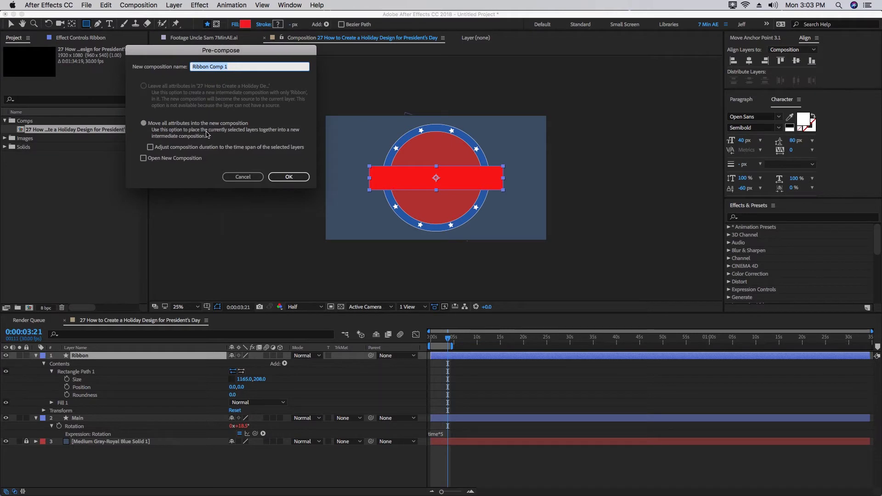
key(Return)
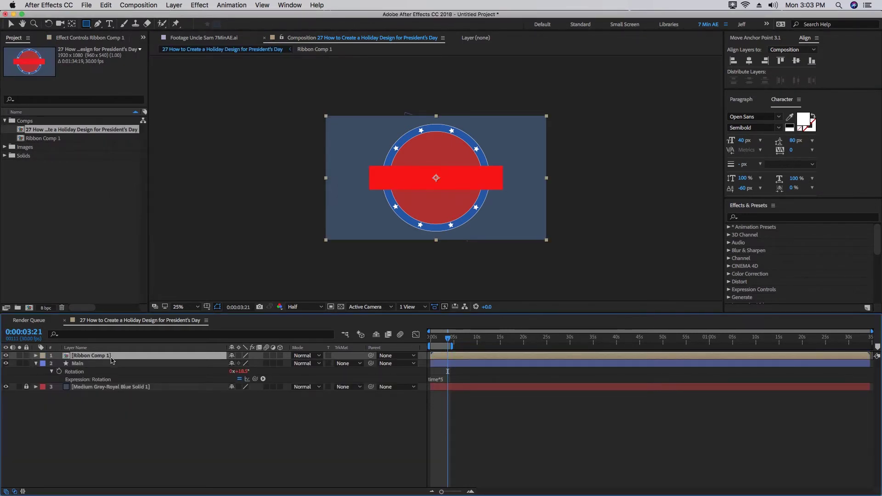
Step: Open the ribbon's composition and add a text layer reading "president's day" on the red bar
double_click(112, 360)
key(ctrl+t)
click(390, 179)
text(pres)
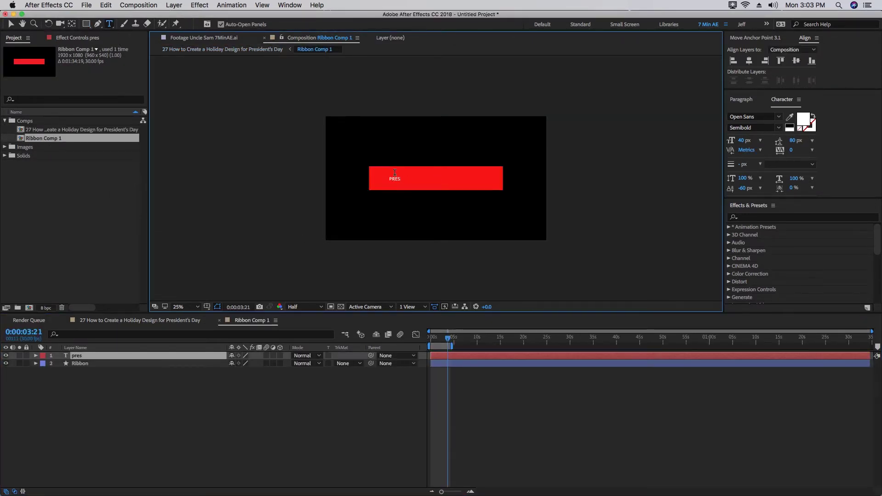
text(ident's day)
Step: Set the President's Day text to Open Sans Extrabold at 114 px
double_click(389, 178)
click(778, 117)
key(Escape)
drag(744, 140, 781, 140)
key(super+z)
key(super+a)
click(778, 127)
click(751, 223)
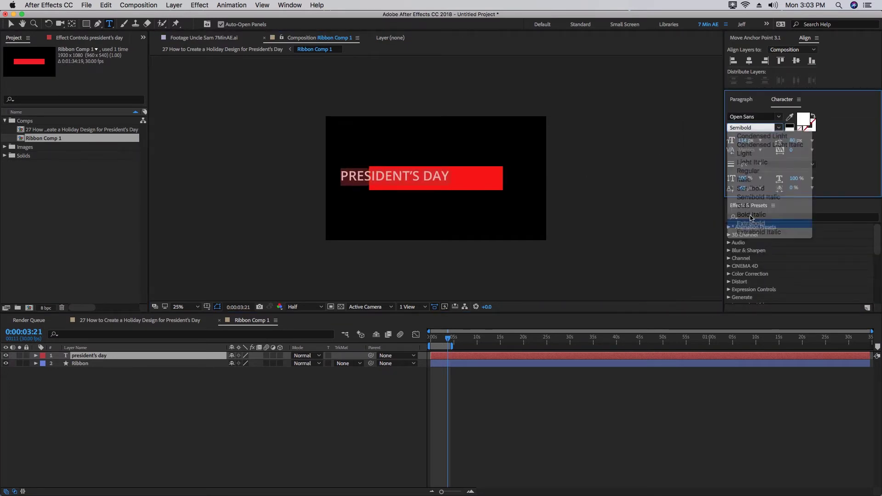
click(752, 221)
key(v)
Step: Centre the text layer's anchor point in its content and align the layer to the composition's horizontal and vertical centre
right_click(158, 357)
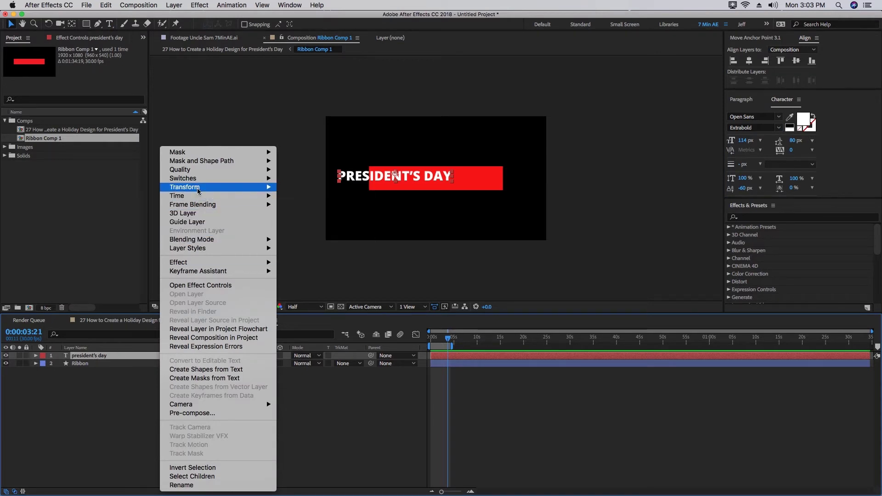
mouse_move(198, 189)
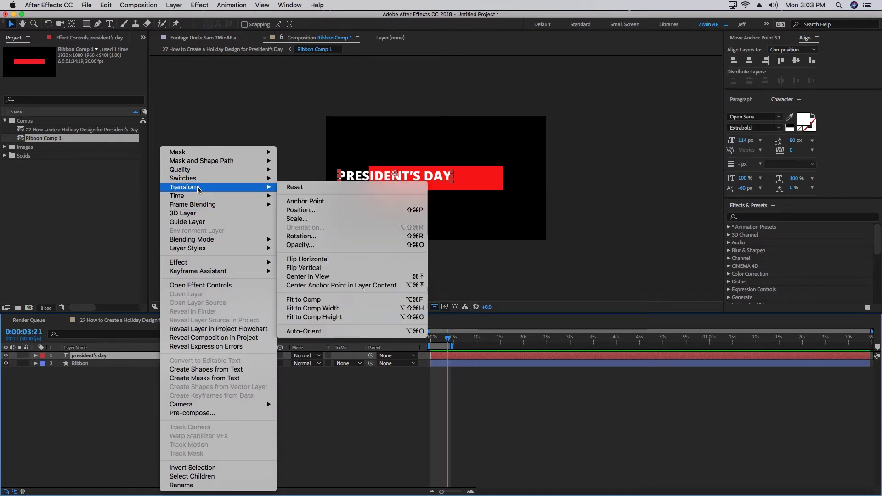
click(312, 285)
click(749, 60)
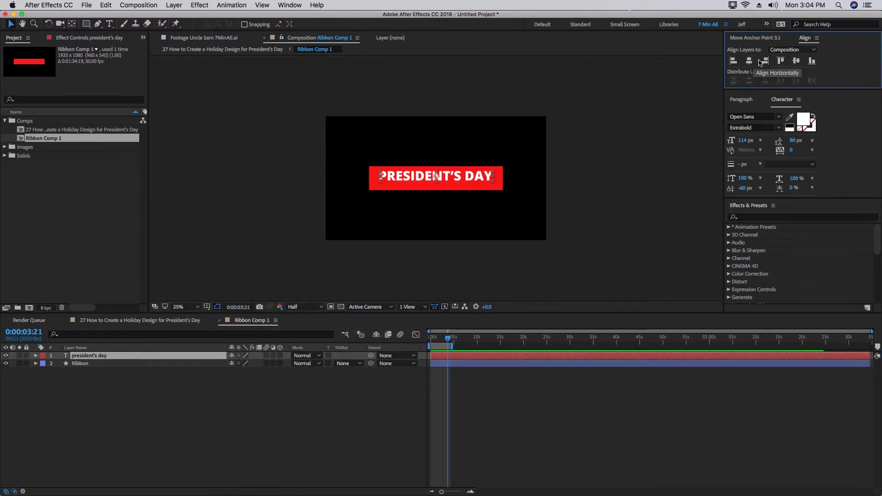
click(796, 61)
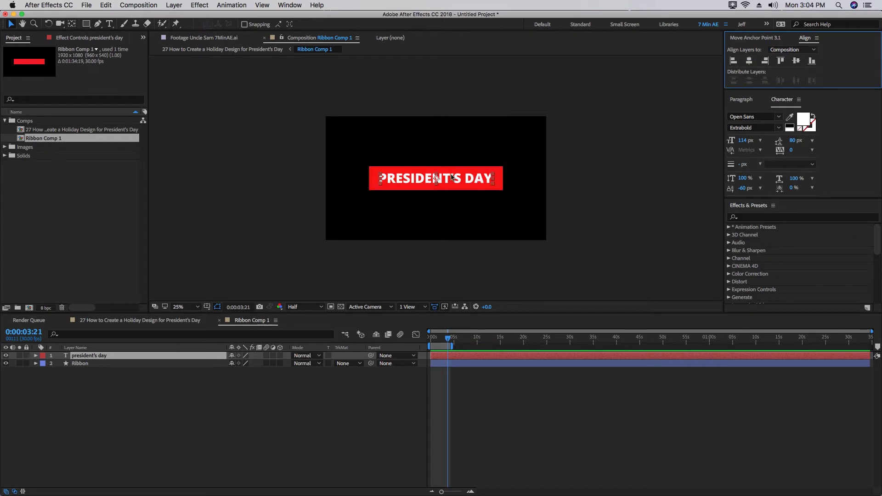
Step: Duplicate the Ribbon layer, place the copy beneath the original and rename it as Left tail
click(80, 363)
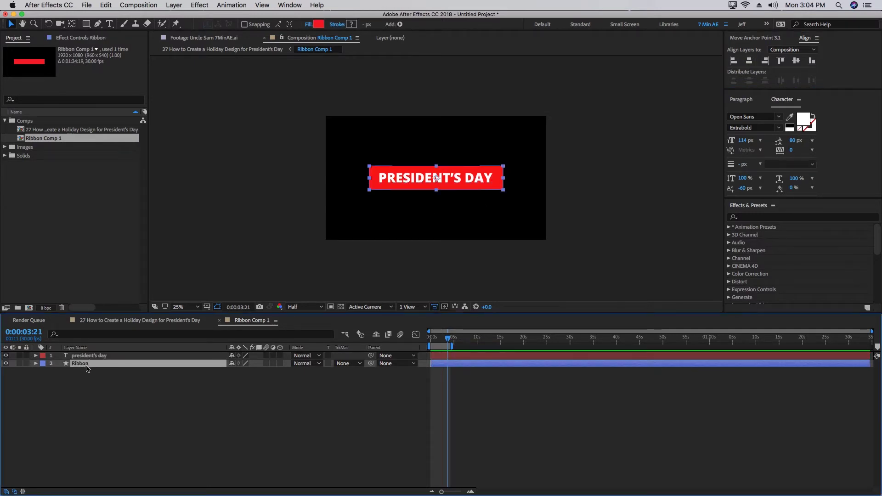
key(super+d)
drag(86, 371, 87, 386)
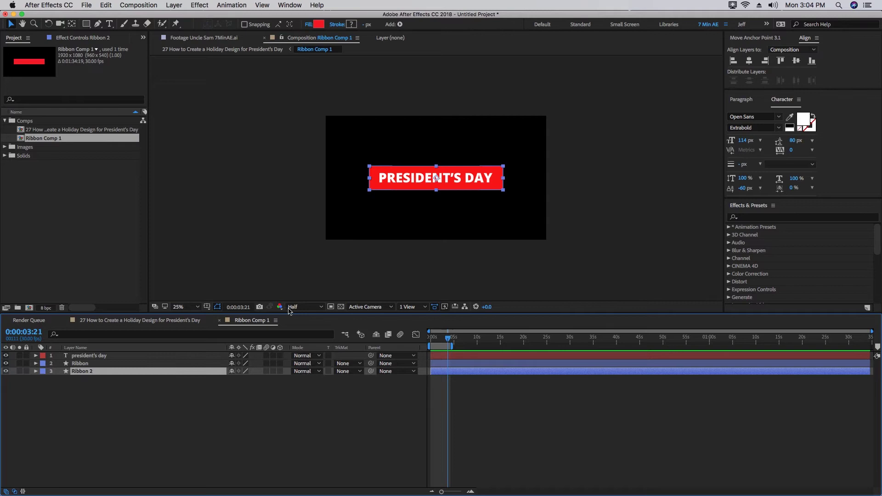
key(Return)
text(Left ta)
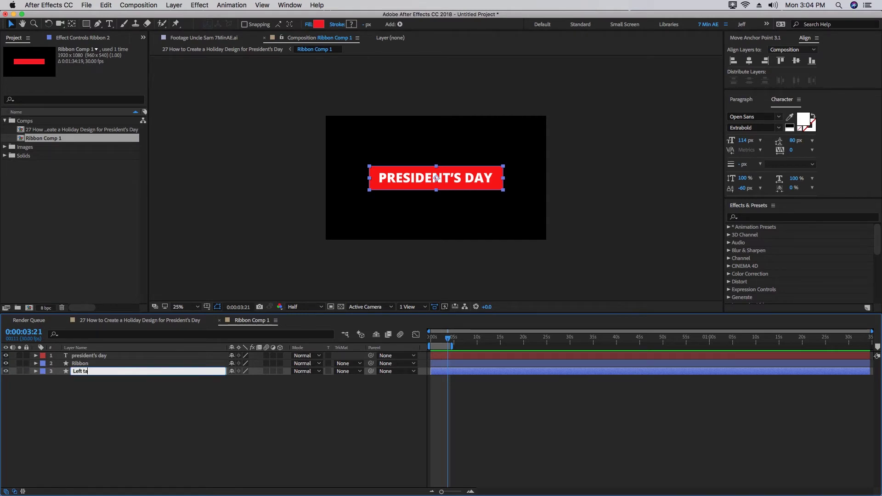
text(il)
key(Return)
Step: Offset the Left tail layer down and left to position 683, 632 and change its fill to a slightly darker red
key(p)
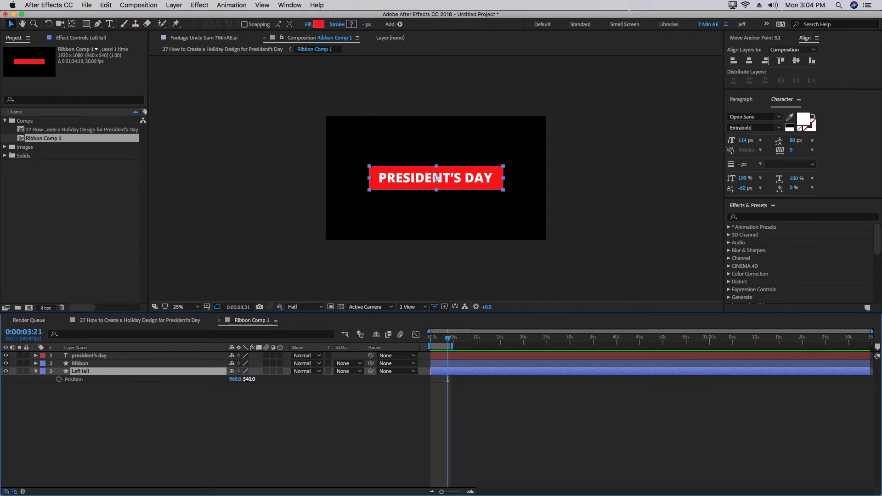
drag(244, 379, 108, 379)
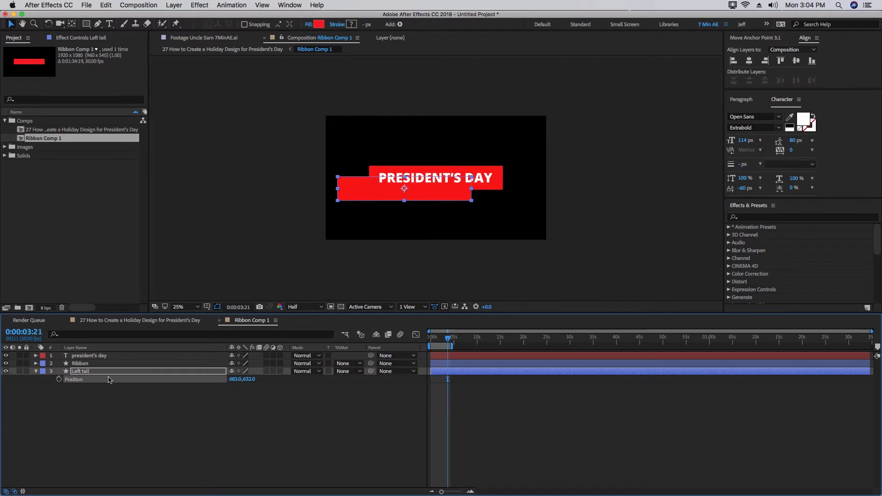
click(318, 24)
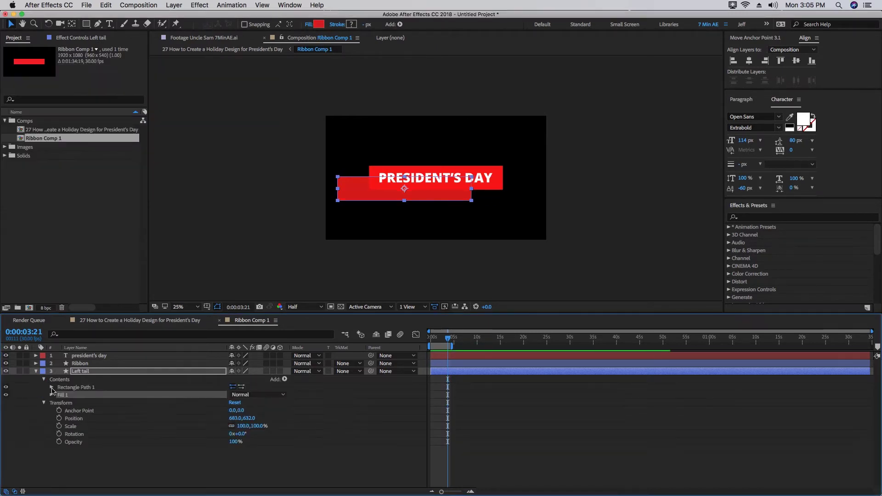
Step: Shrink the Left tail's rectangle to about 380 by 151 px and set the layer's horizontal position to 360
click(51, 387)
drag(244, 395, 75, 395)
drag(233, 441, 142, 442)
click(231, 394)
drag(242, 395, 276, 394)
drag(234, 442, 187, 441)
click(236, 441)
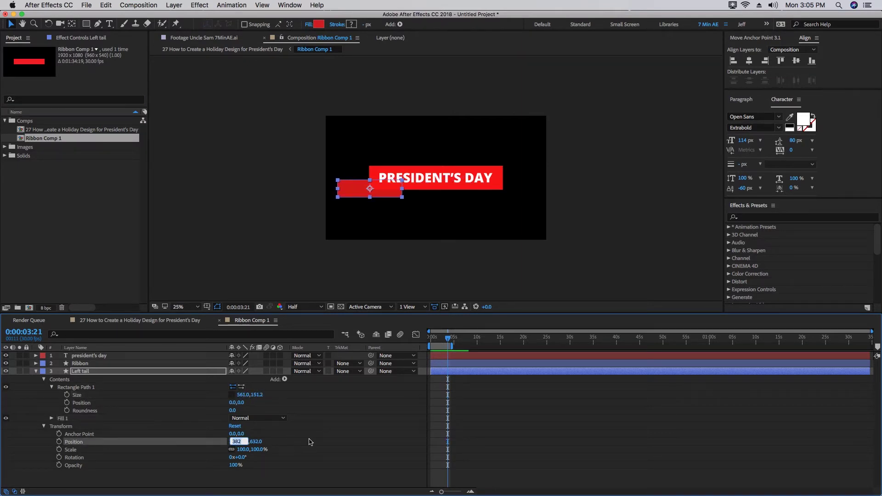
text(360)
key(Return)
drag(242, 395, 166, 395)
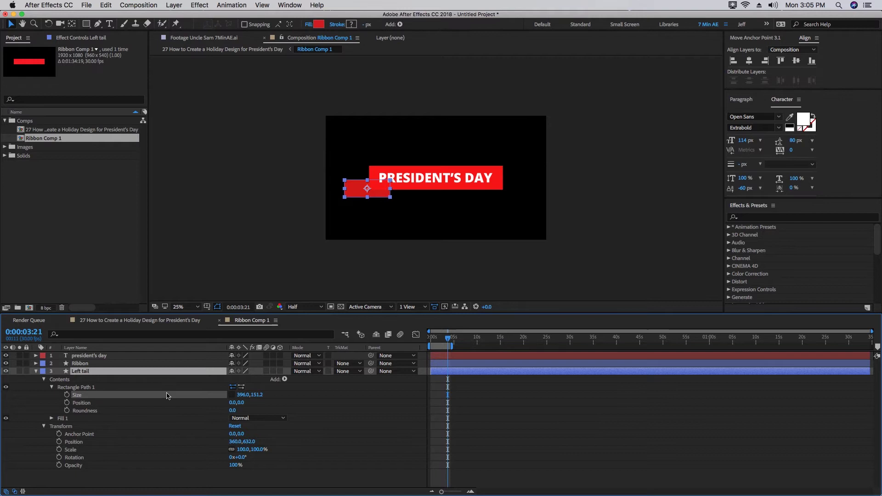
Step: Add an empty group to Left tail, move Rectangle Path 1 and Fill 1 into it, and duplicate the group
click(284, 379)
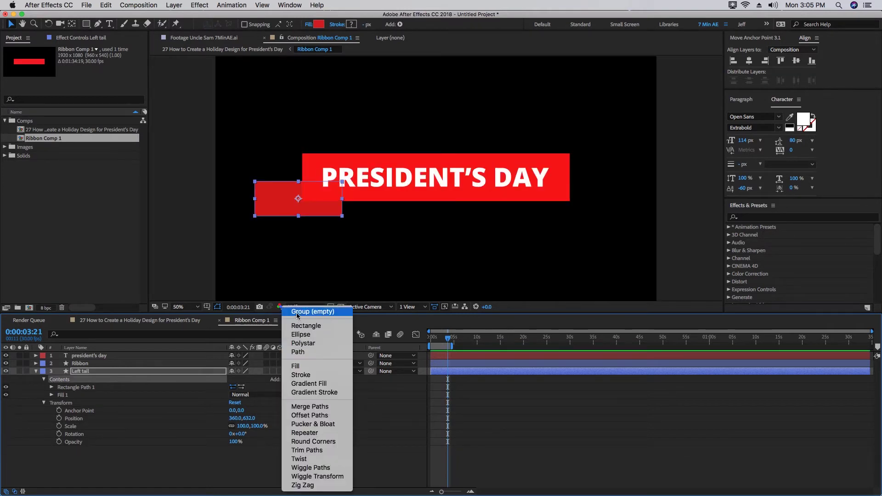
click(93, 415)
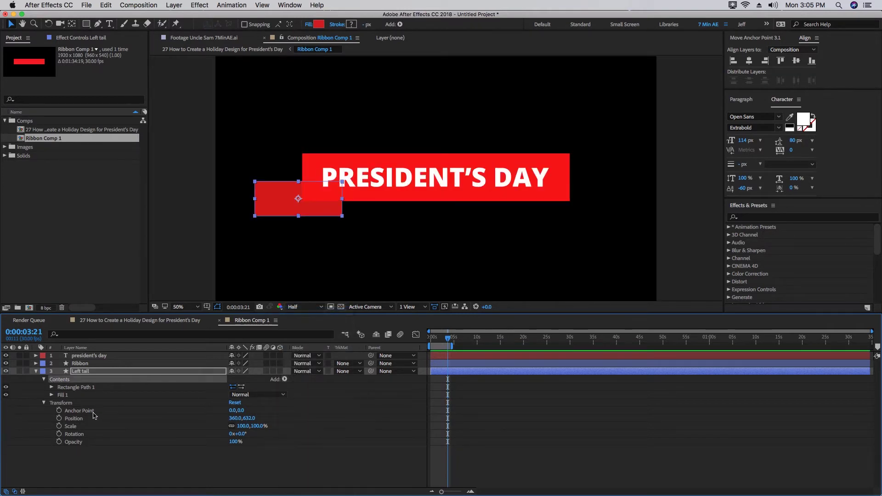
click(70, 387)
super+click(74, 405)
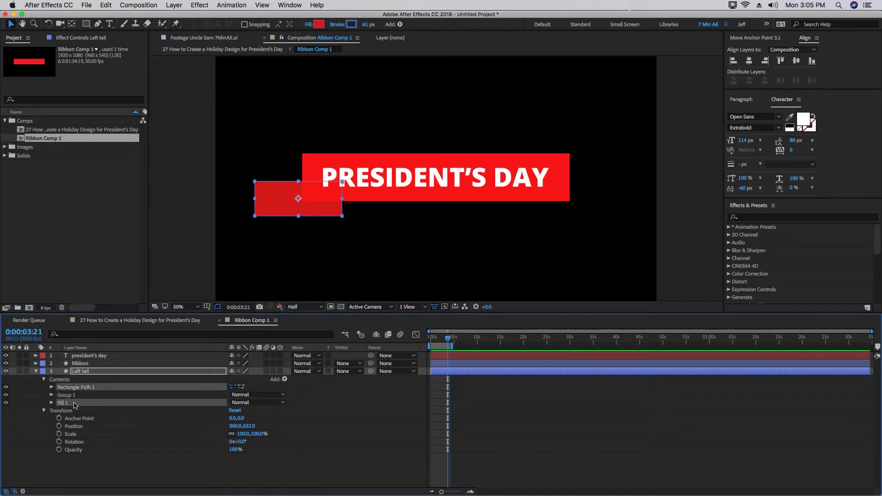
drag(74, 403, 69, 395)
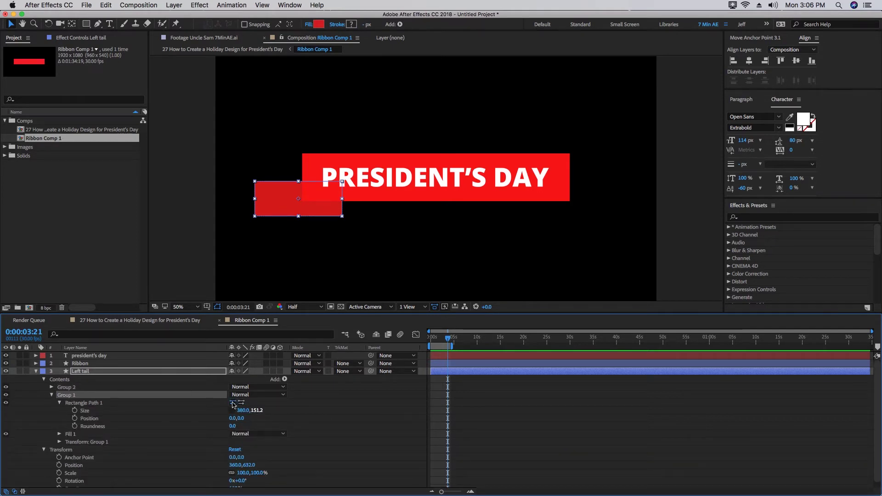
Step: Set the Group 2 rectangle's height to 150 and the Group 1 rectangle's size to 150 by 150
click(256, 402)
text(150)
key(Return)
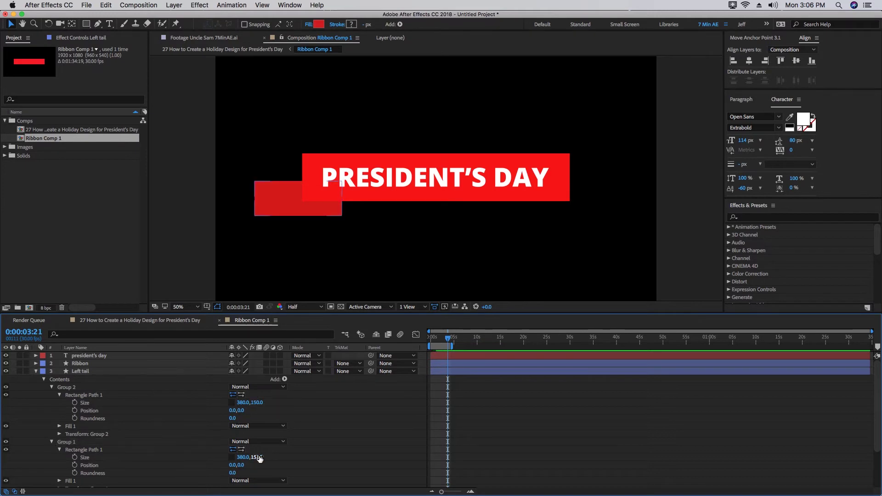
click(257, 457)
text(150)
key(Return)
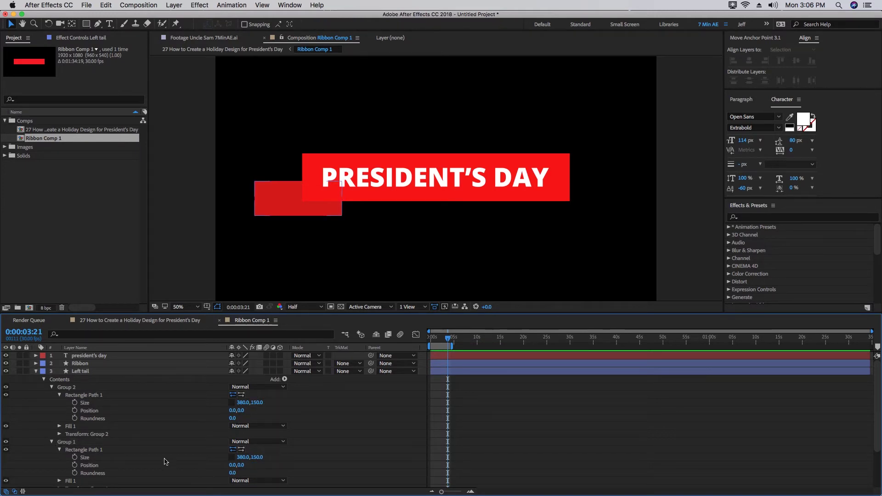
click(242, 458)
text(150)
key(Return)
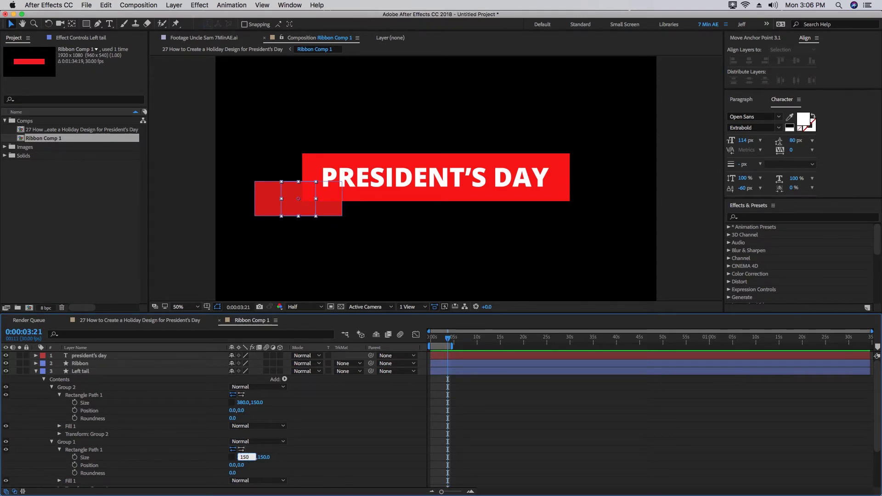
Step: Rotate Group 1 by 45° and shift it horizontally over the tail's left end
click(95, 457)
scroll(95, 456, down, 1)
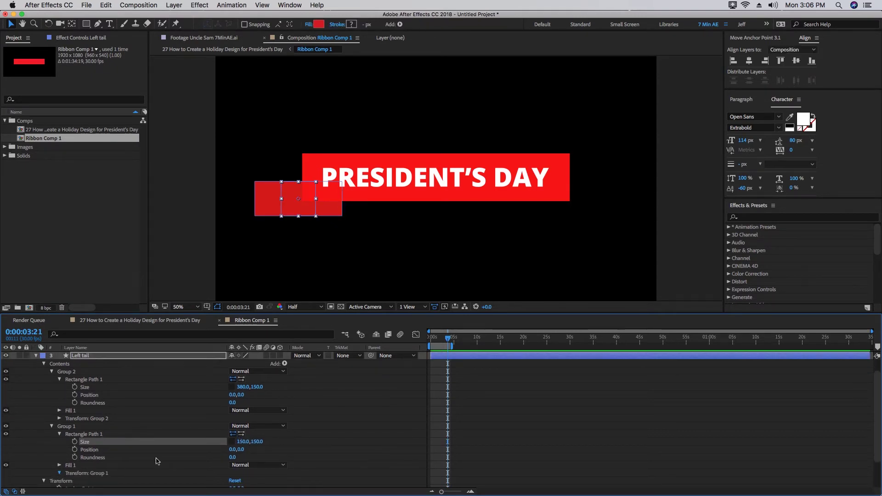
scroll(191, 452, down, 3)
click(242, 475)
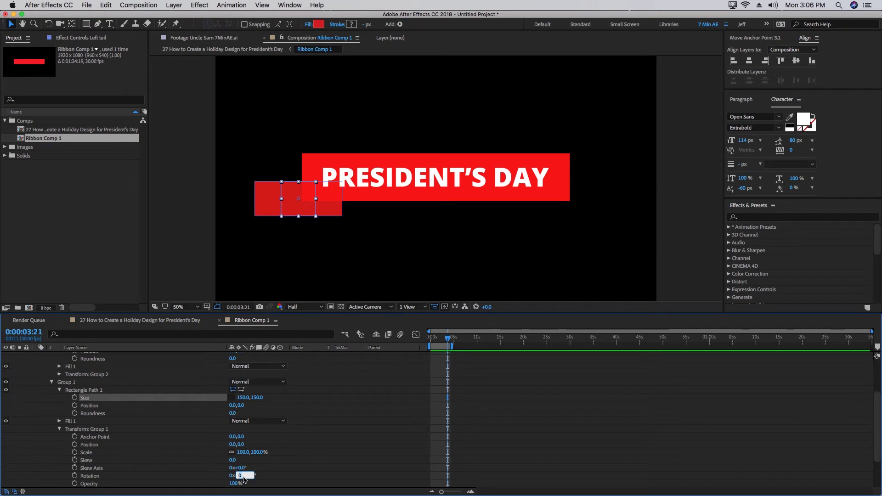
text(45)
key(Return)
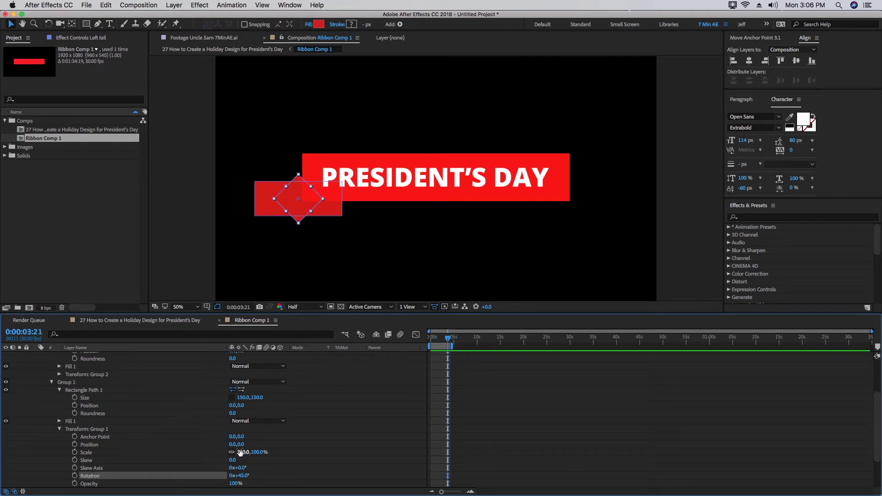
drag(233, 444, 117, 445)
scroll(303, 183, up, 1)
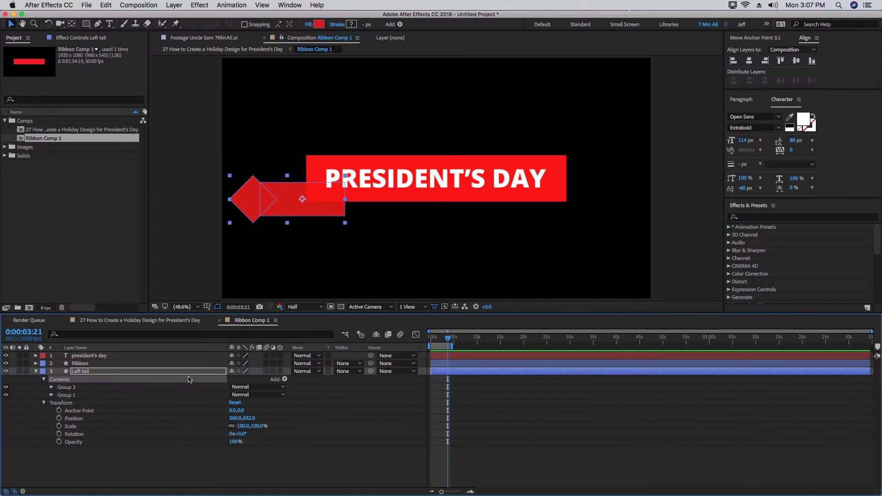
Step: Add Merge Paths to Left tail in Subtract mode and delete the added Stroke 1 to cut the notched end
click(285, 379)
click(311, 403)
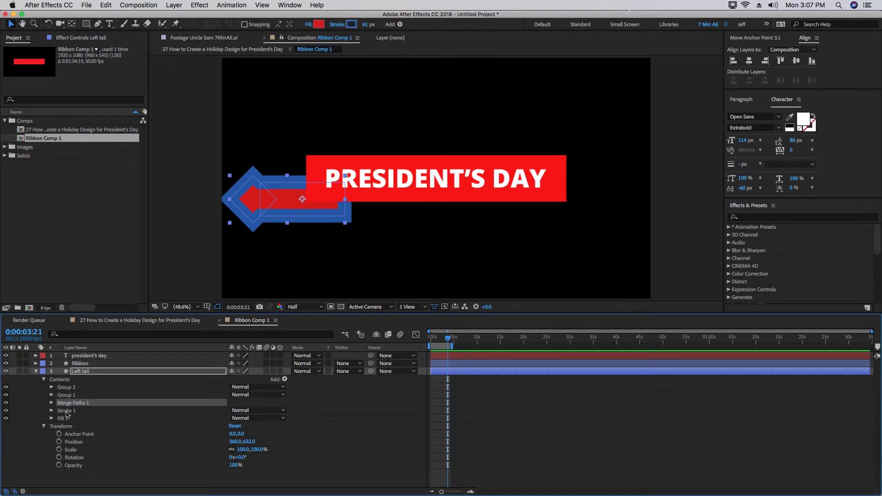
click(66, 413)
key(Delete)
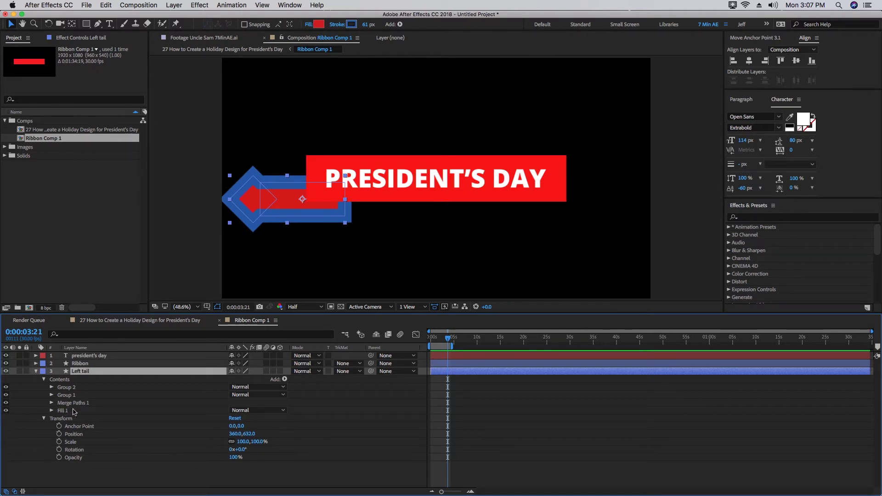
click(52, 403)
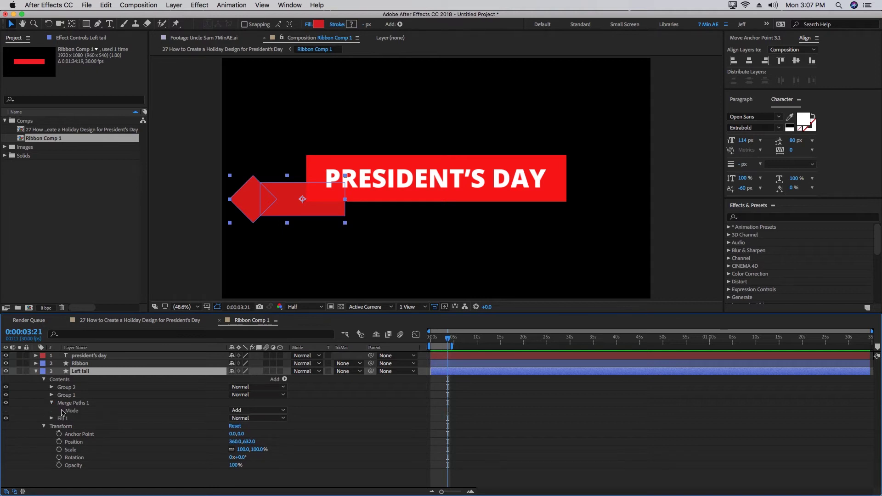
click(244, 411)
click(251, 438)
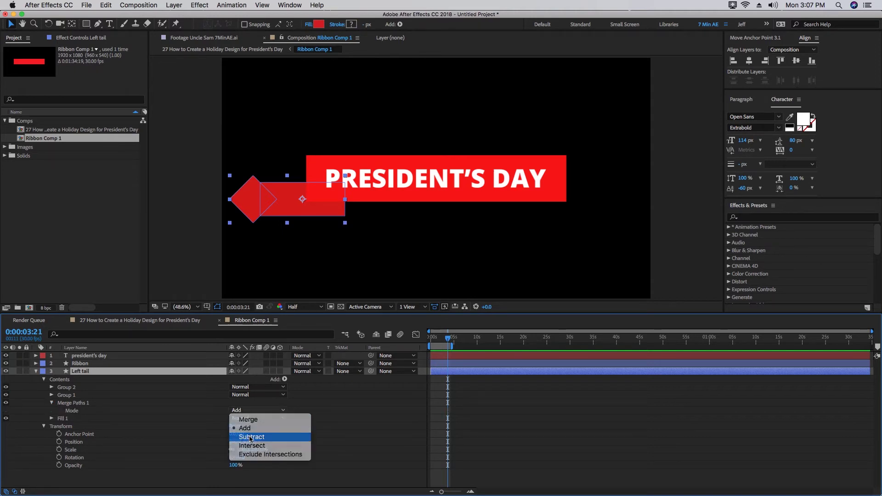
click(276, 251)
Step: Create a full-size solid in deep red B81414 above the Left tail layer
click(174, 5)
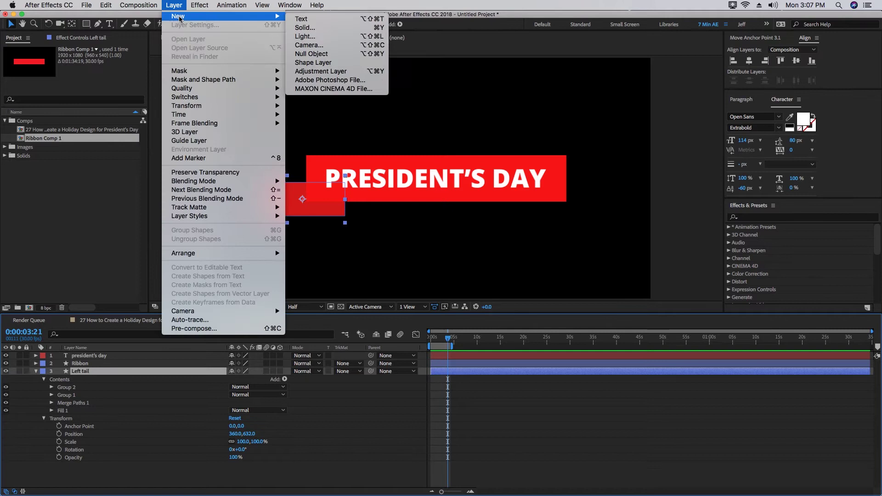
click(317, 27)
click(117, 209)
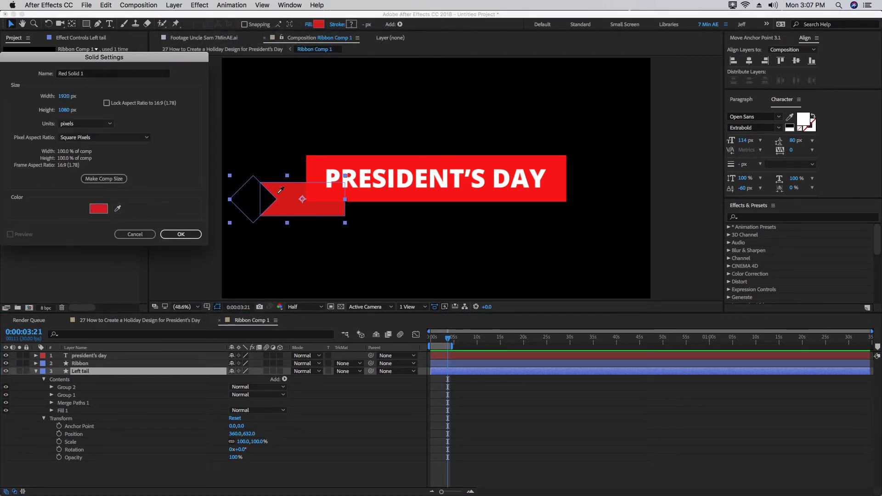
click(98, 209)
drag(112, 92, 112, 103)
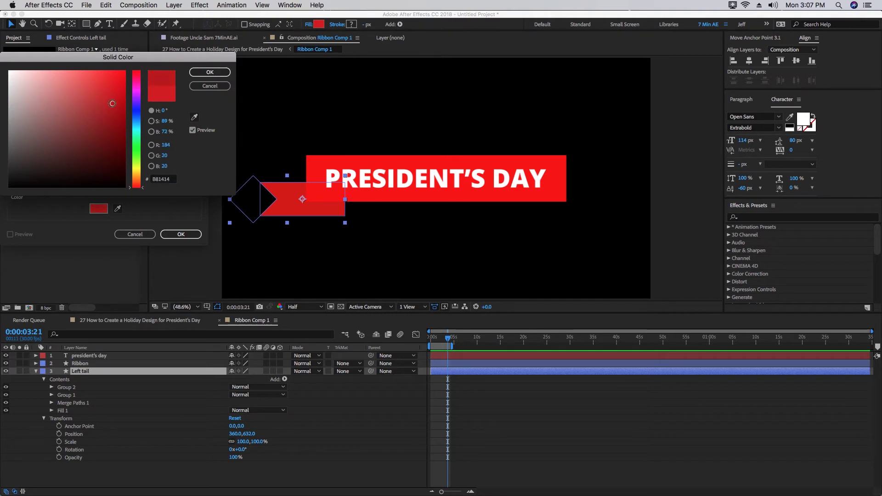
click(199, 72)
key(Return)
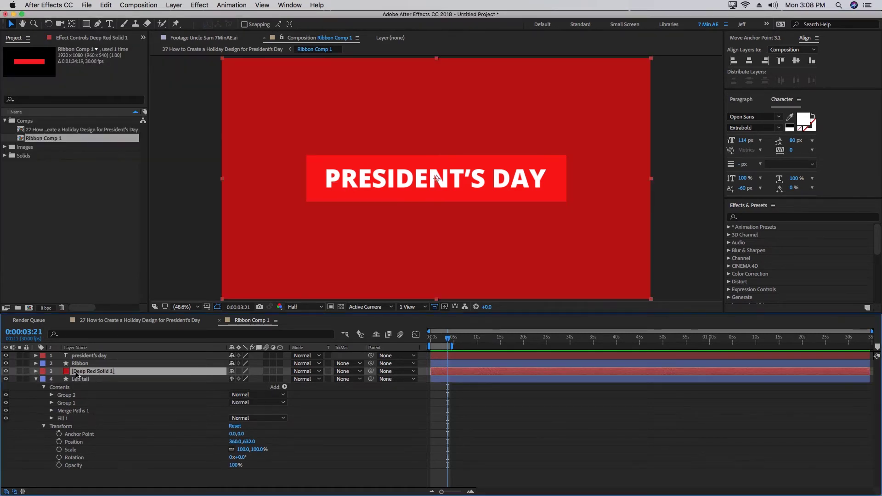
Step: Hide the deep red solid and draw a triangular mask on it where the tail folds beneath the ribbon
click(5, 371)
scroll(321, 214, down, 2)
scroll(294, 218, up, 4)
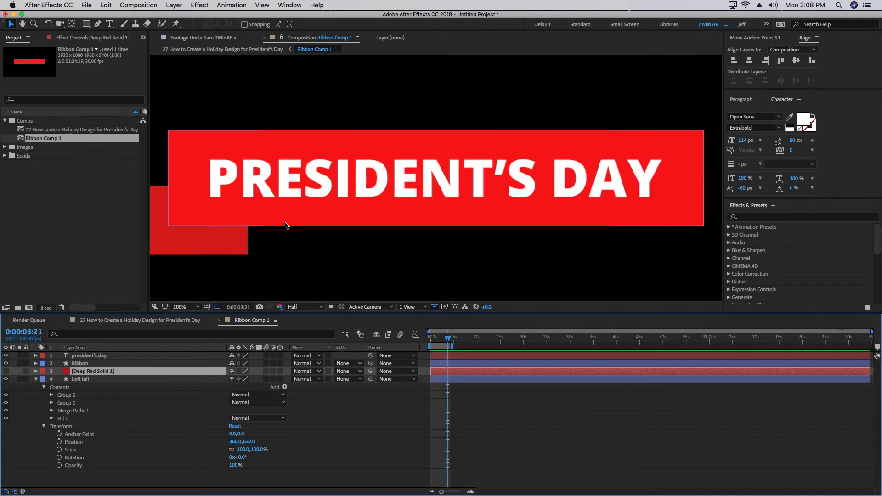
key(g)
click(170, 228)
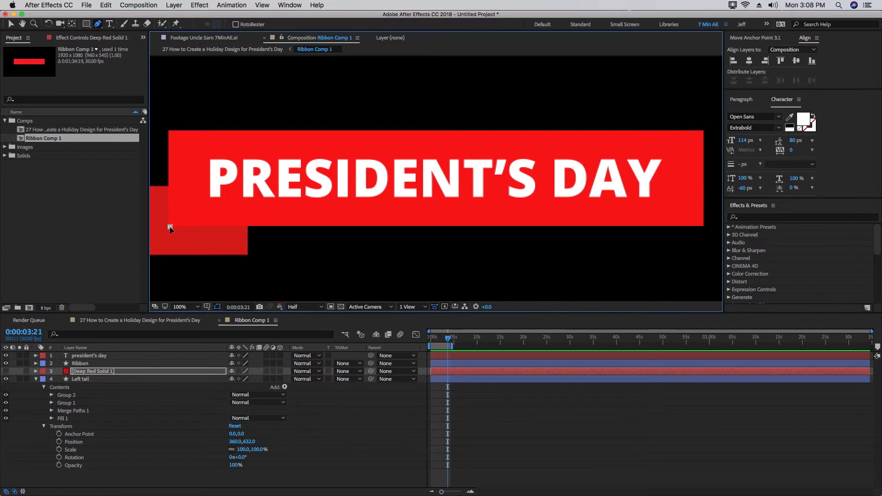
click(248, 254)
click(247, 219)
click(169, 228)
Step: Move the mask's left vertex onto the ribbon's lower-left corner and show the deep red solid again
scroll(189, 213, up, 4)
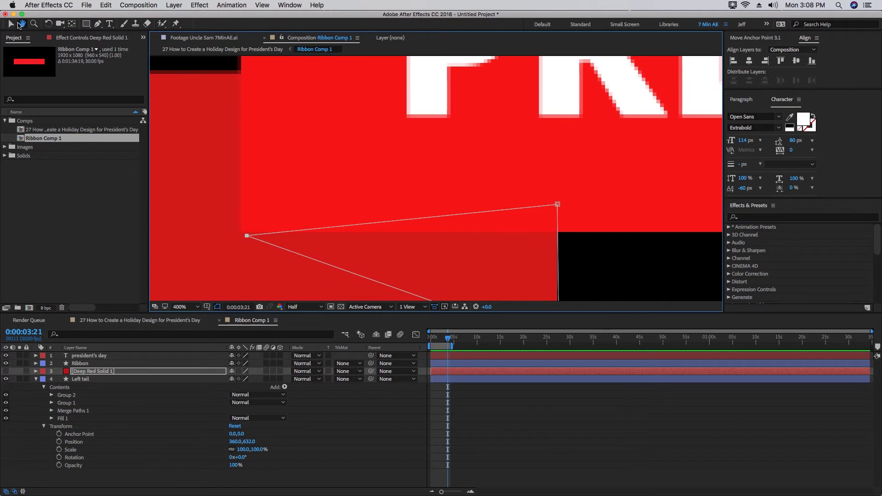
click(12, 24)
drag(247, 235, 243, 232)
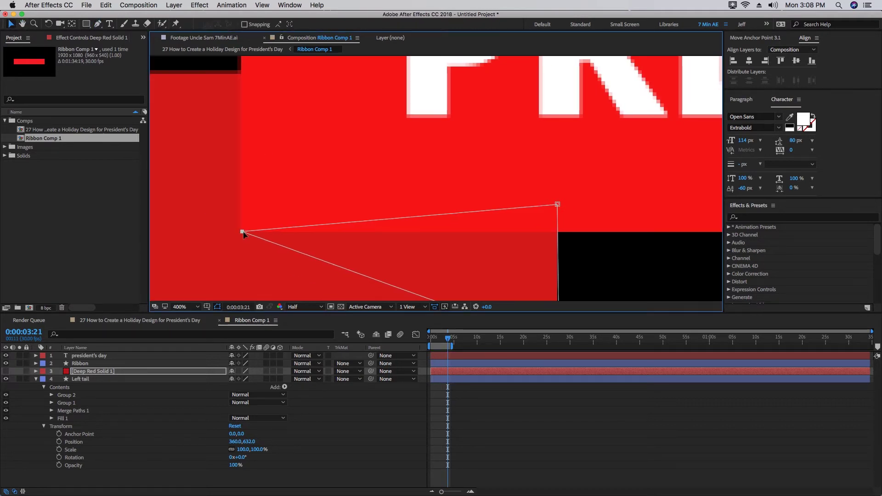
scroll(243, 234, down, 3)
click(184, 306)
click(190, 323)
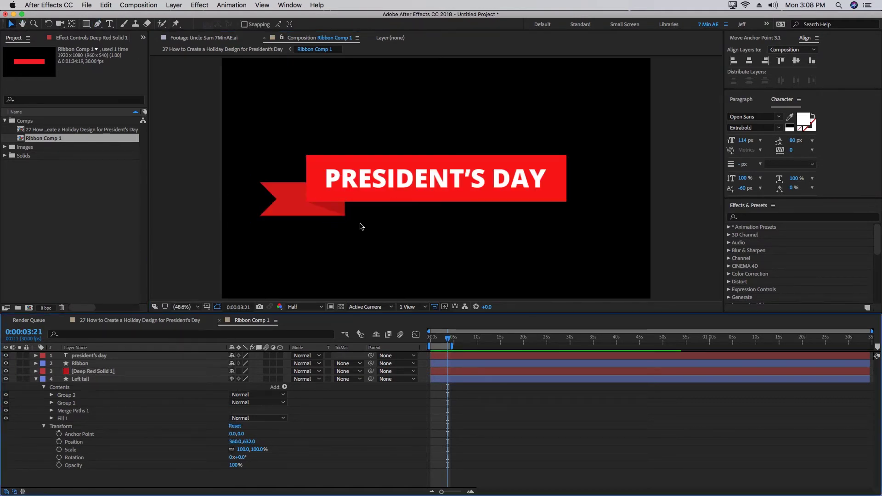
Step: Parent the deep red fold solid to the Left tail layer
click(91, 372)
click(371, 210)
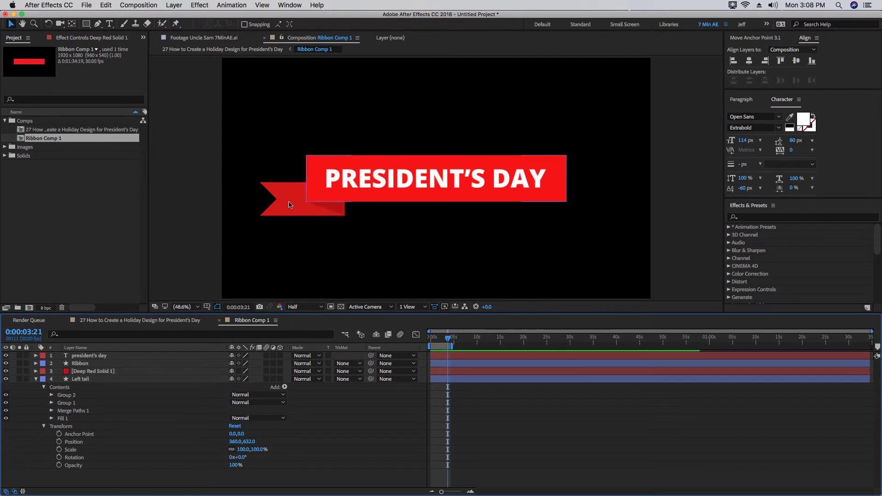
click(87, 372)
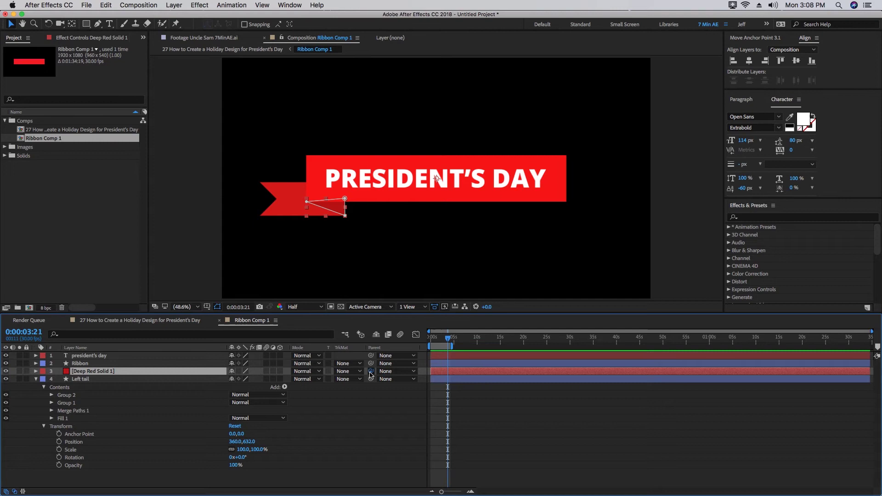
drag(371, 371, 92, 379)
Step: Duplicate the Left tail and its deep red solid together and place the copies beneath the originals
shift+click(94, 372)
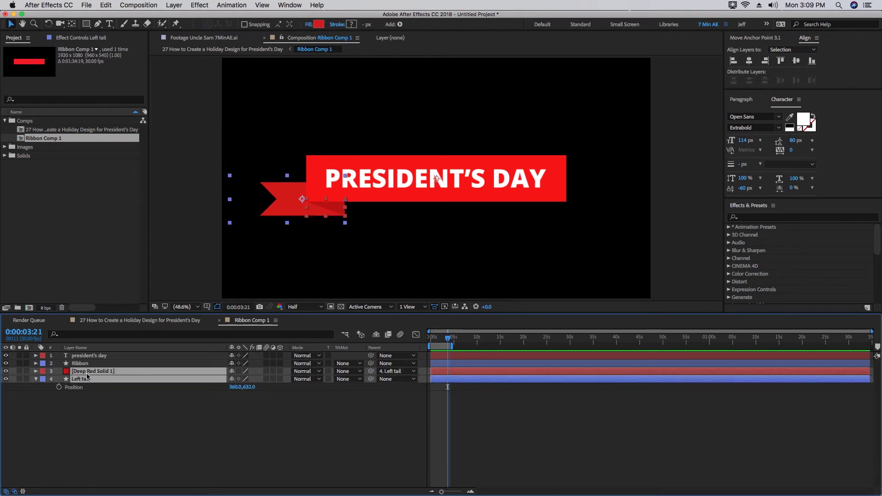
key(super+d)
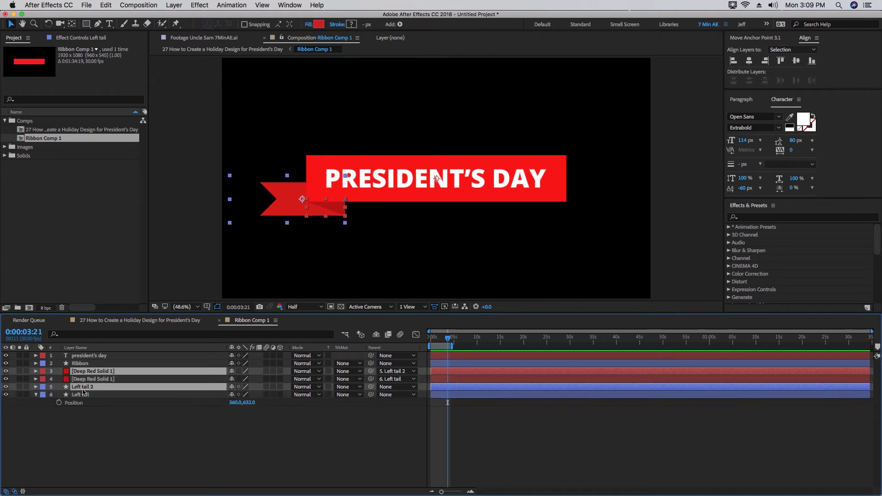
drag(80, 389, 82, 418)
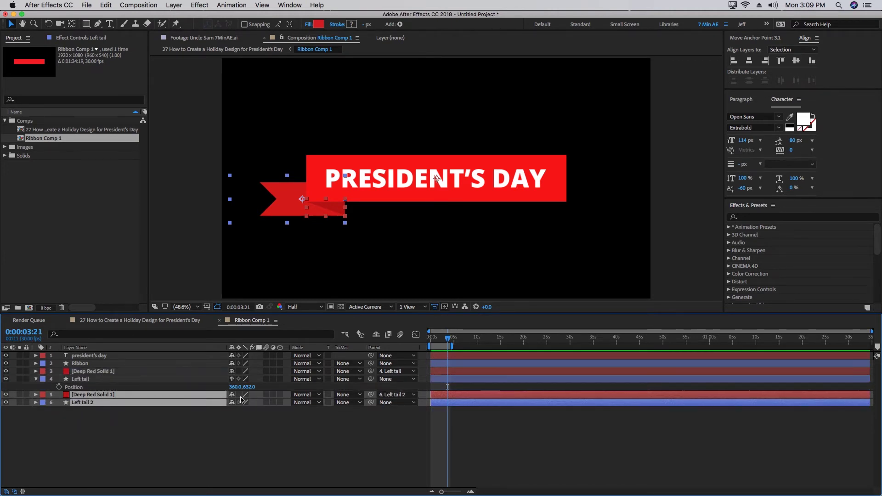
click(72, 403)
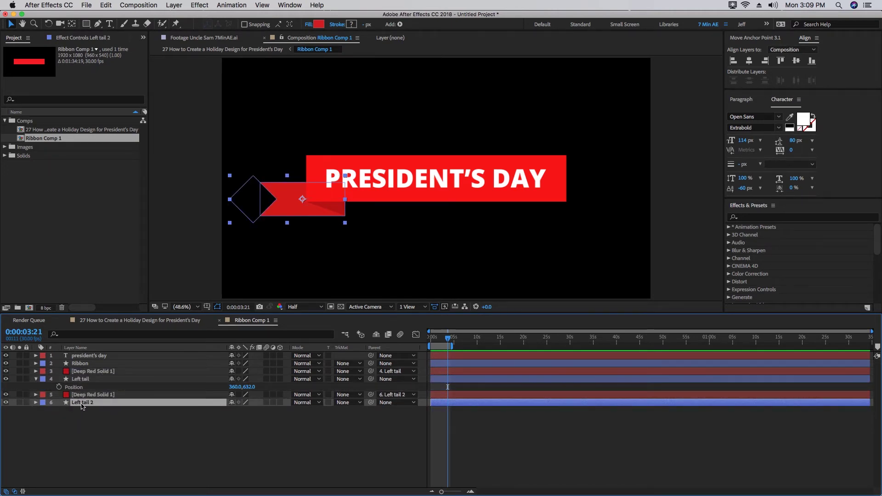
Step: Rename the duplicated Left tail 2 layer to Right Tail and flip it horizontally
key(Return)
text(Rug)
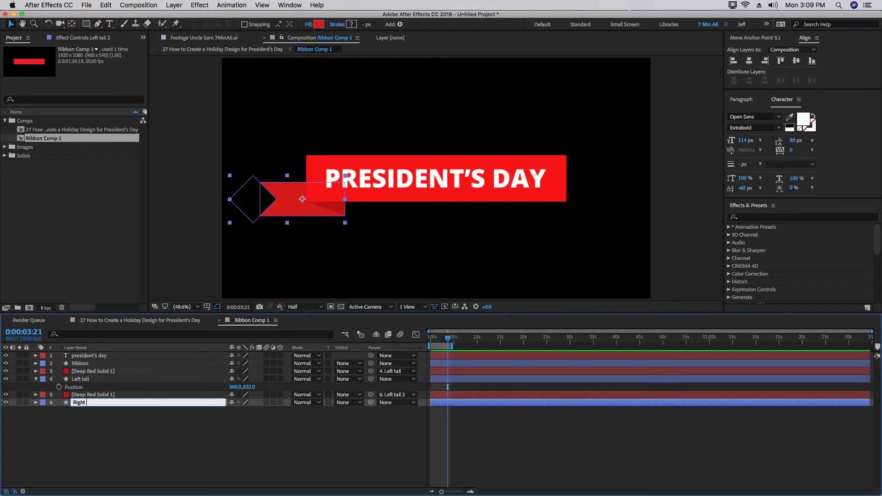
click(85, 412)
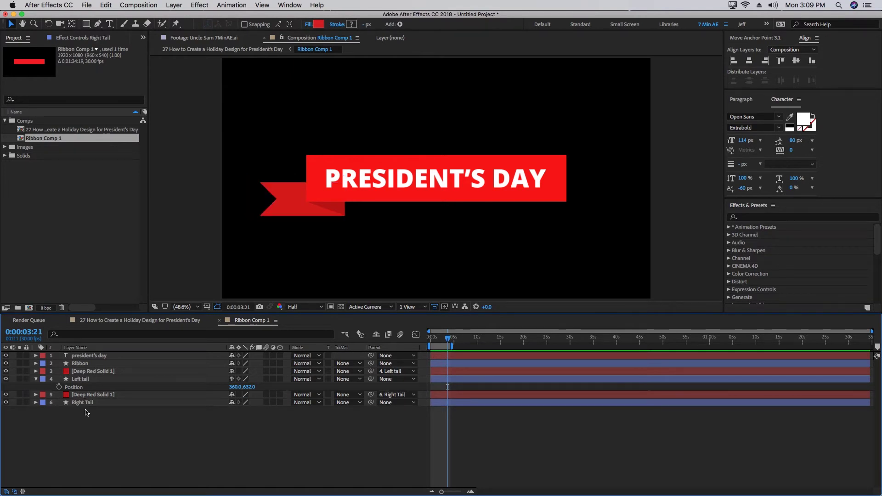
right_click(79, 404)
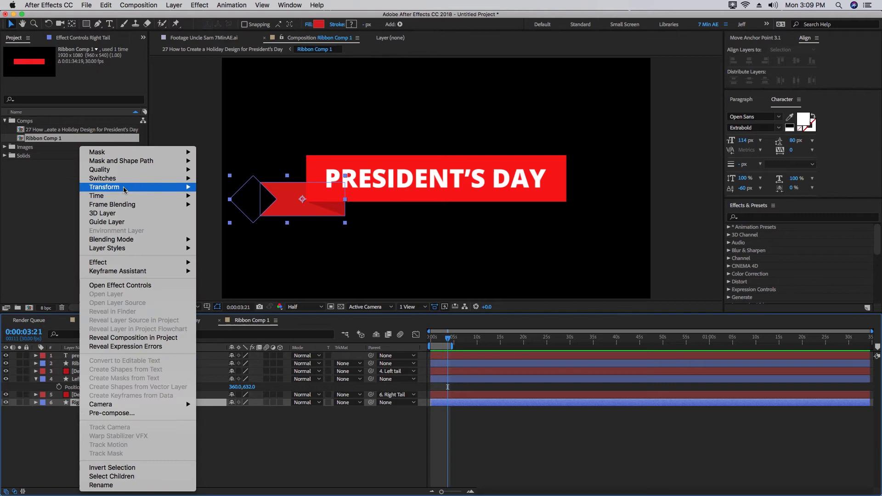
mouse_move(125, 192)
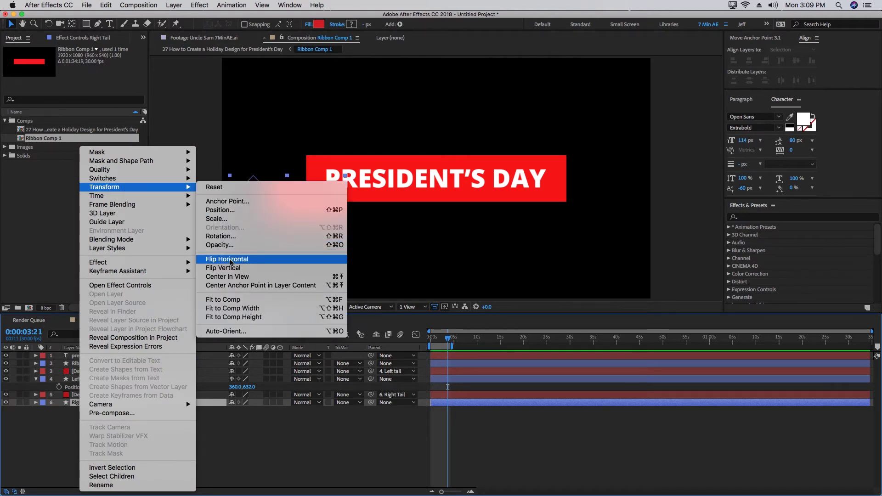
click(230, 260)
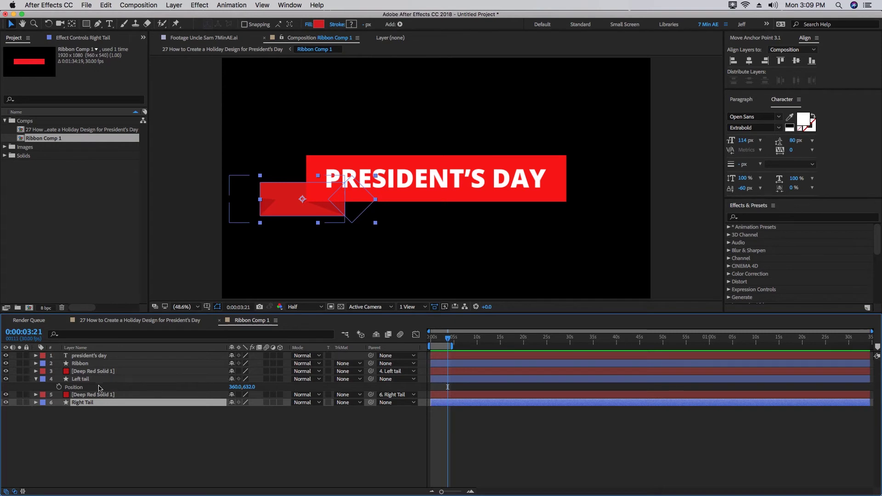
Step: Set the Right Tail layer's X position to 1560 so it mirrors the left tail on the ribbon's other end
click(130, 379)
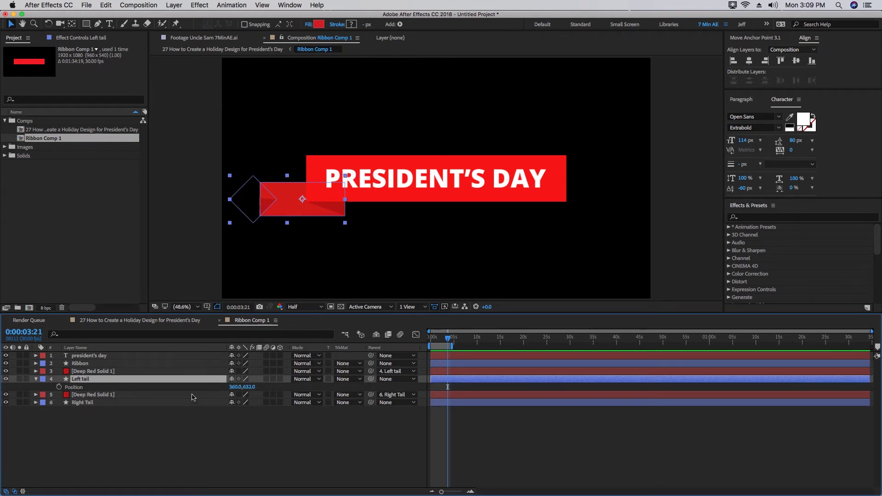
click(82, 402)
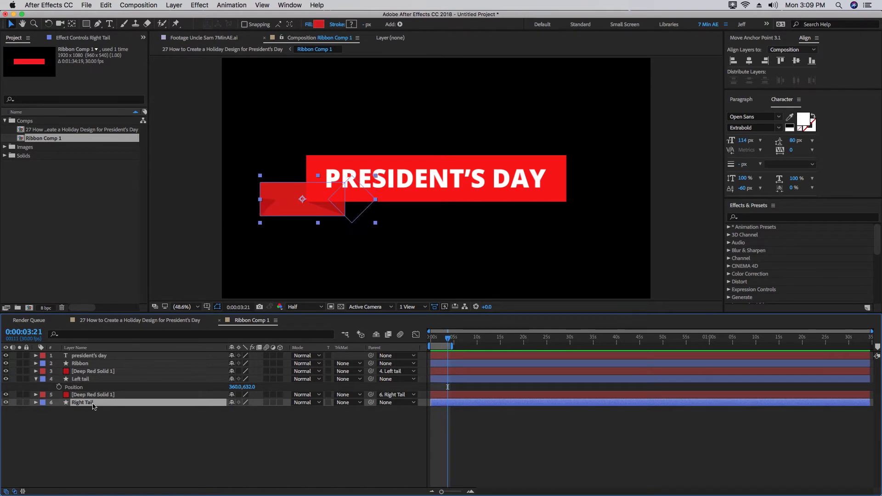
key(p)
click(235, 410)
text(960+3600)
key(Return)
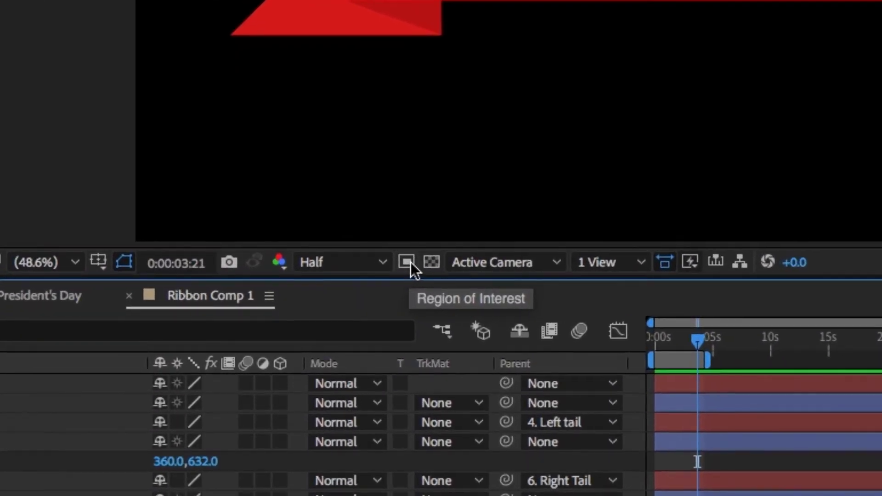
Step: Draw a region of interest tightly around the whole ribbon and crop Ribbon Comp 1 to it
click(410, 262)
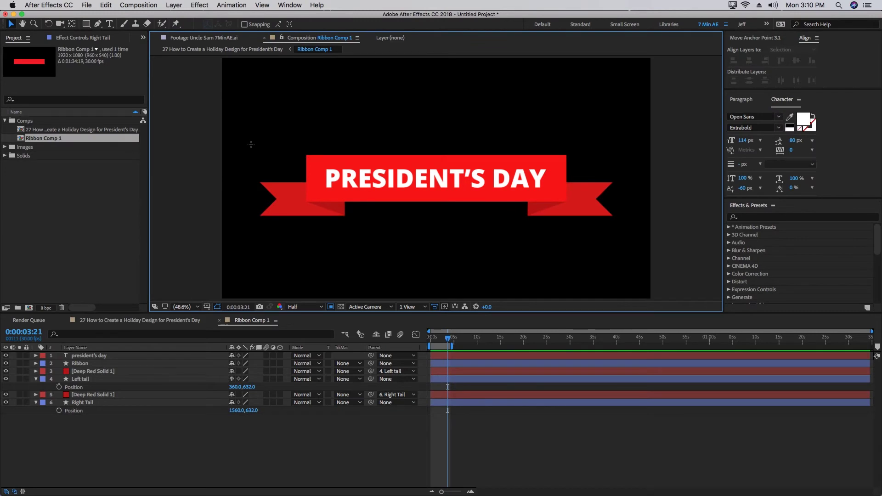
drag(248, 142, 617, 220)
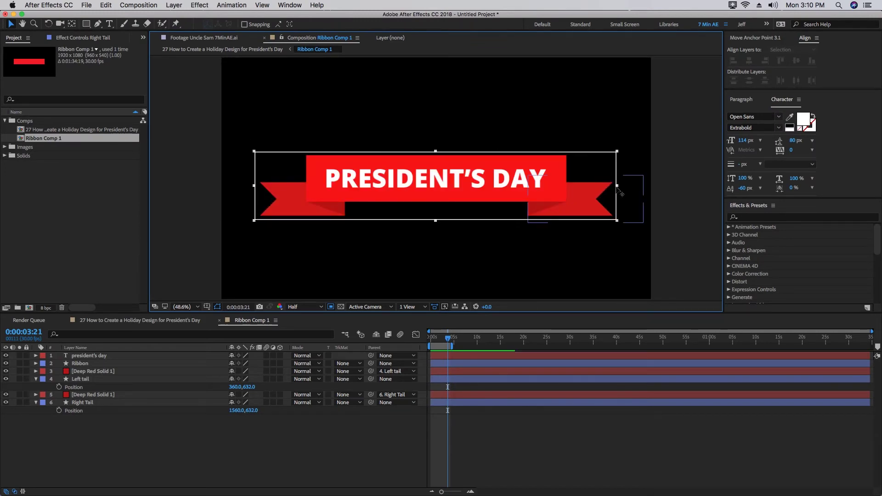
click(137, 6)
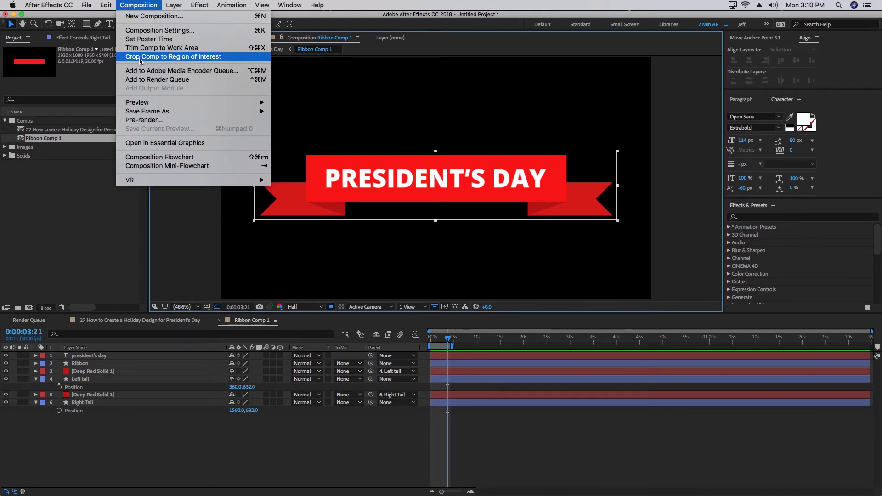
click(140, 61)
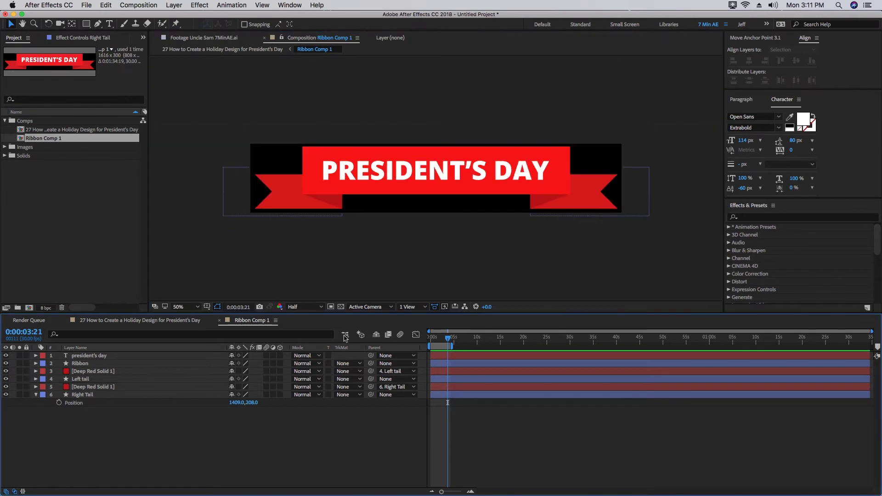
Step: In the main composition, set the Ribbon Comp 1 layer's Y position to 750 and scale it to 88.6%
click(345, 336)
click(207, 336)
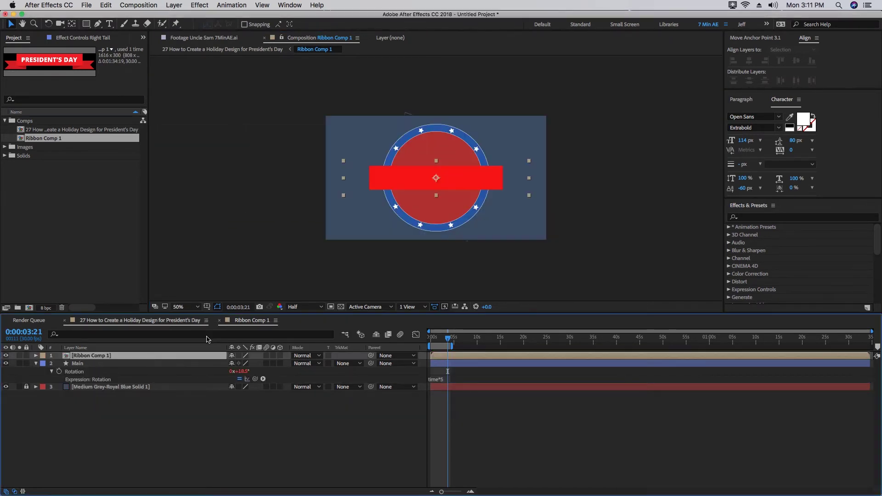
key(p)
drag(248, 363, 318, 366)
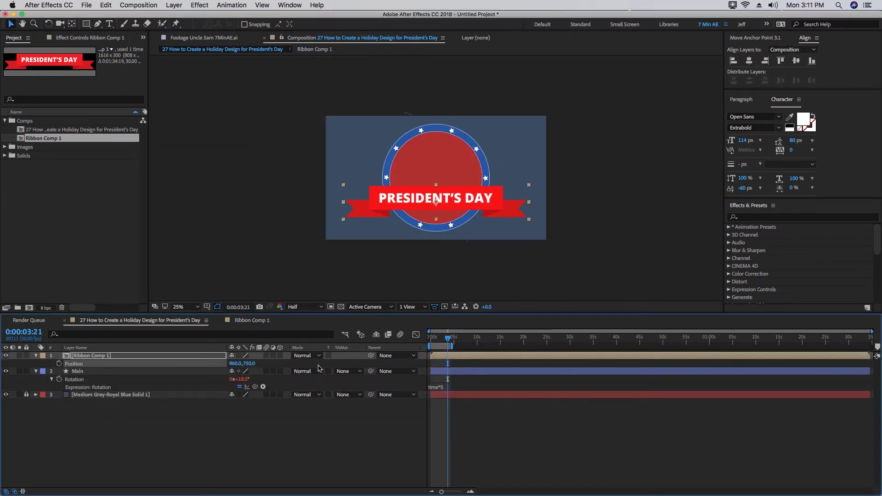
key(shift+s)
drag(243, 371, 238, 371)
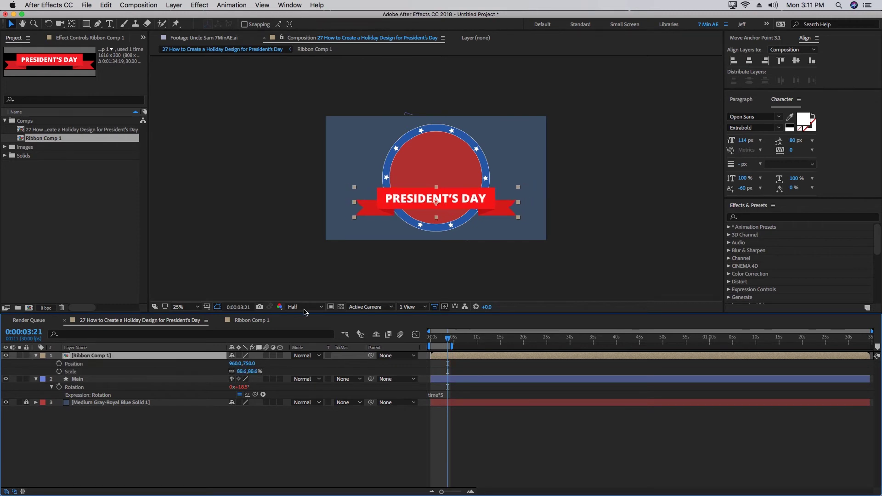
Step: Apply the Warp effect to the Ribbon Comp 1 layer and set its Bend to 20
click(756, 219)
text(warp)
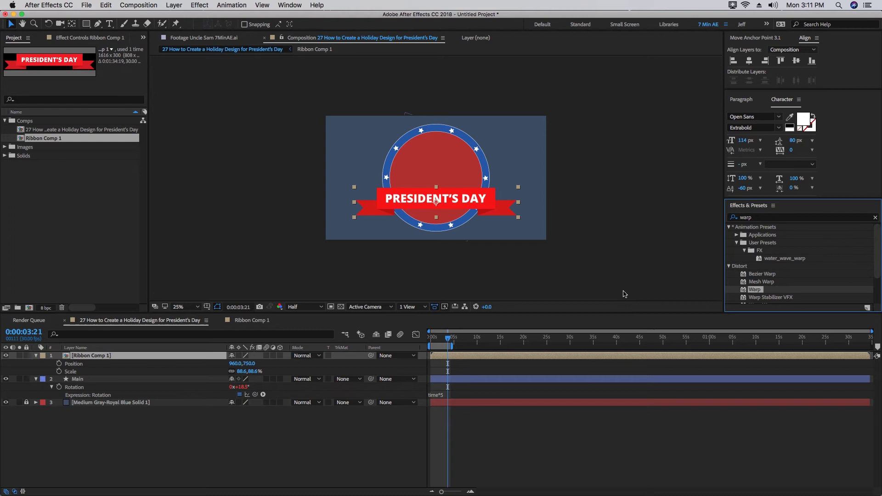
click(86, 89)
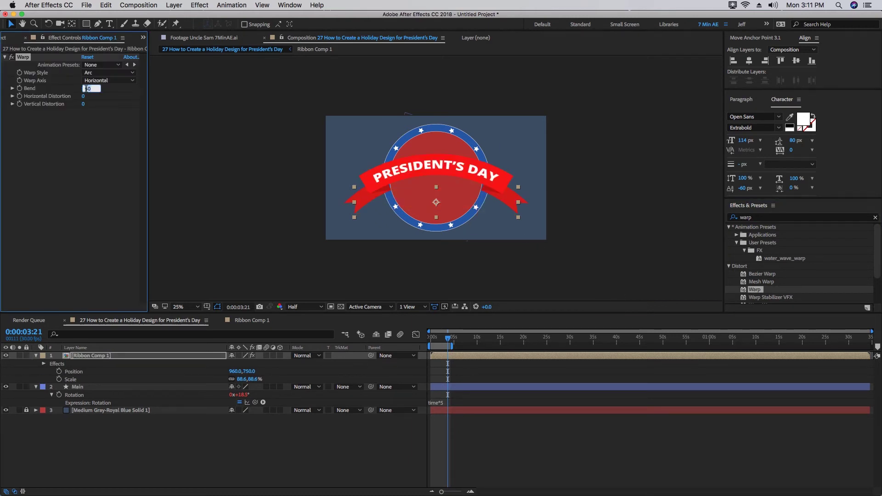
text(0)
key(Return)
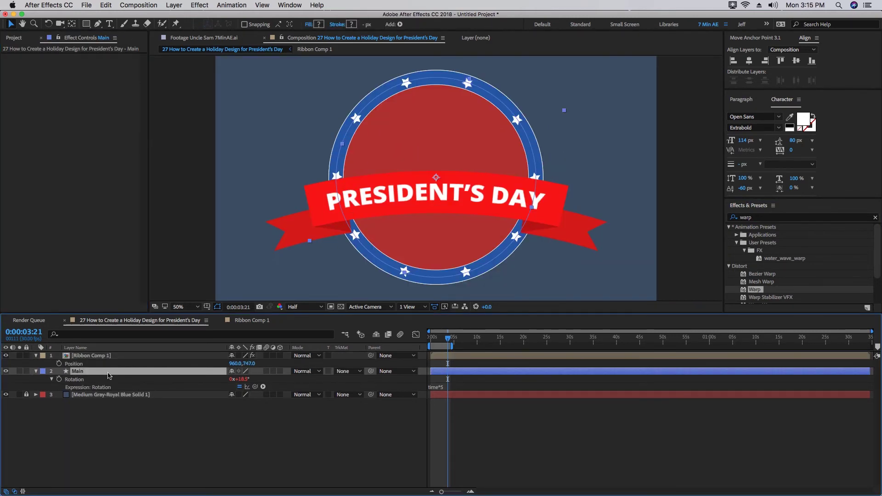
Step: Duplicate the Main badge layer above Ribbon Comp 1 and use the copy as the ribbon's alpha inverted track matte
key(super+d)
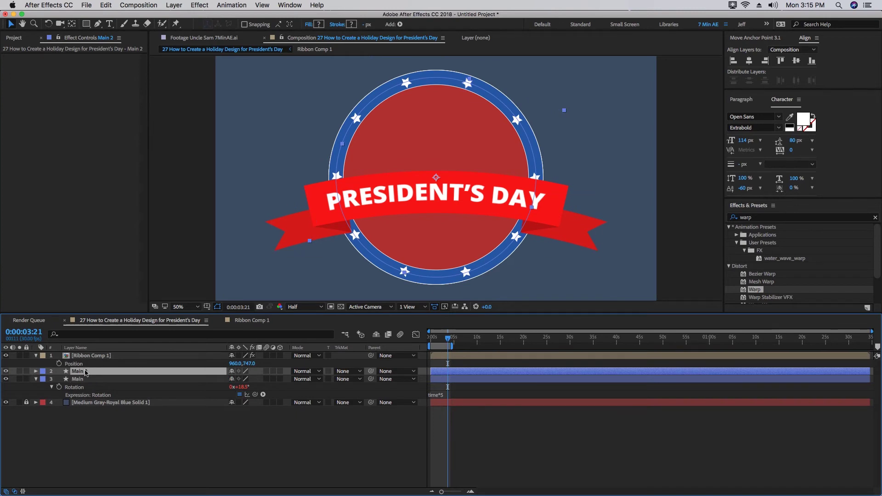
drag(86, 370, 88, 358)
click(90, 364)
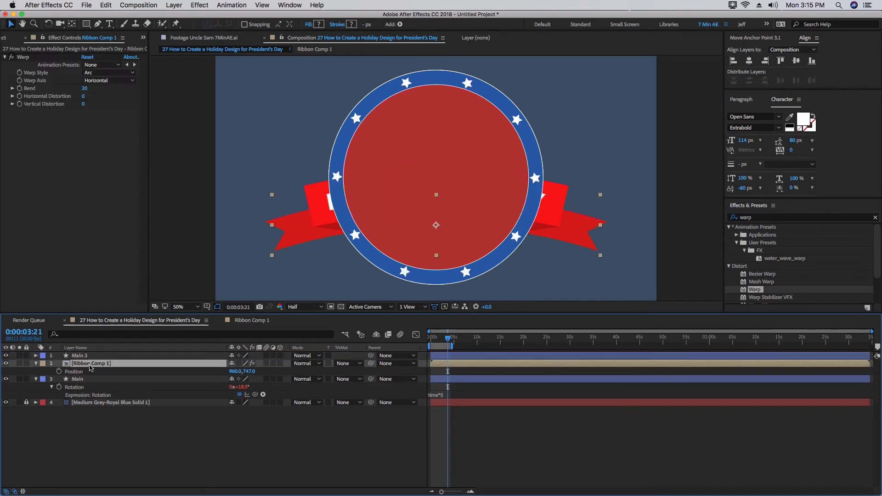
click(347, 364)
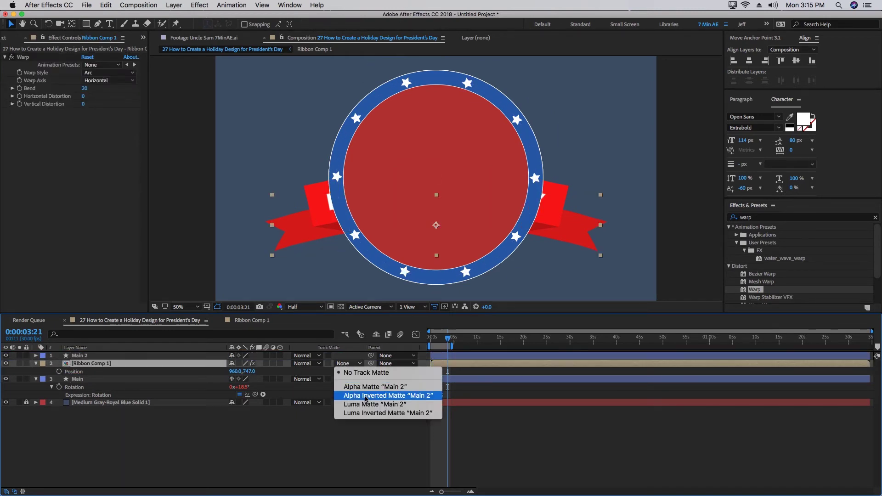
click(368, 394)
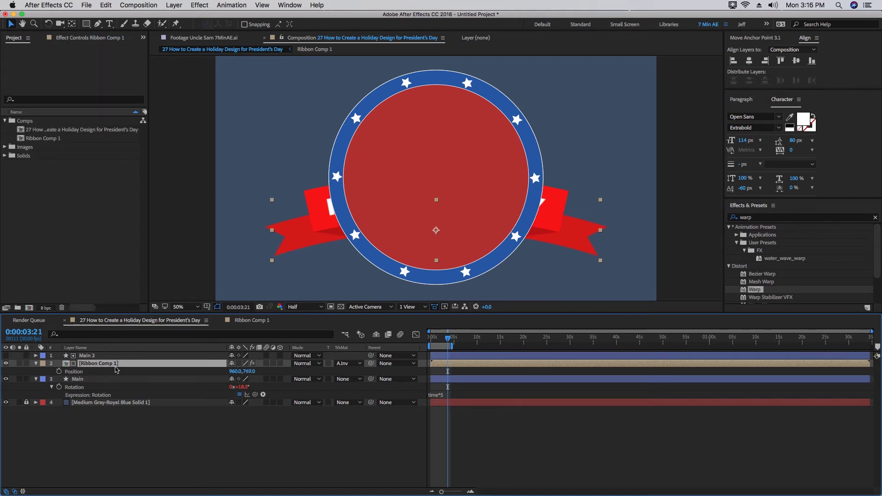
Step: Duplicate the ribbon layer and its source composition, and replace the top copy's source with Ribbon Comp 2
key(ctrl+d)
click(50, 136)
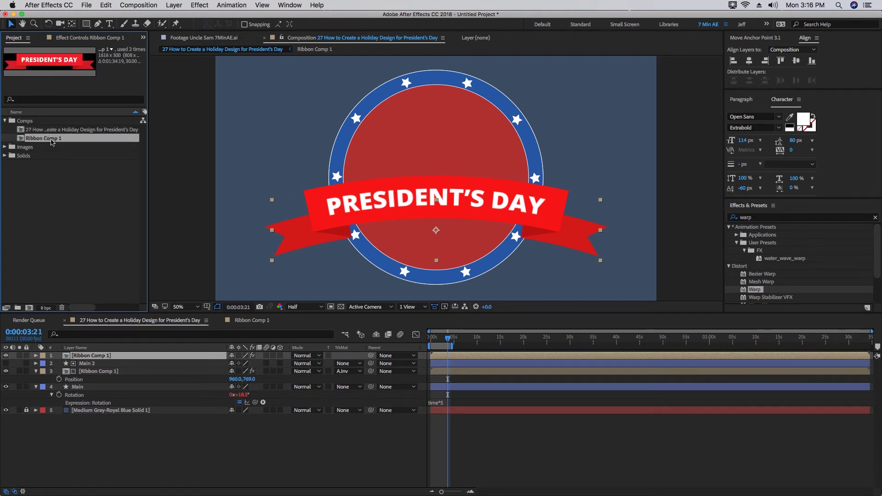
key(super+d)
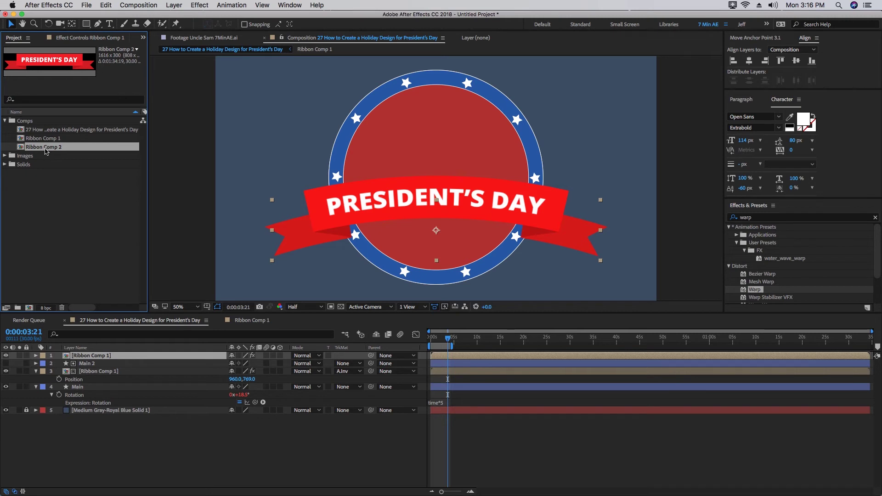
drag(45, 151, 99, 358)
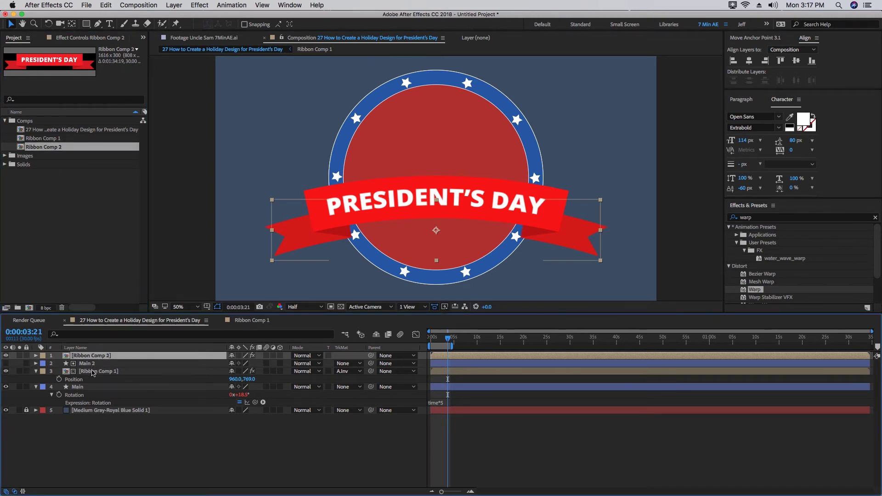
Step: Delete both tails and both deep red fold solids from Ribbon Comp 2, keeping the title text and Ribbon layers
click(95, 371)
double_click(93, 358)
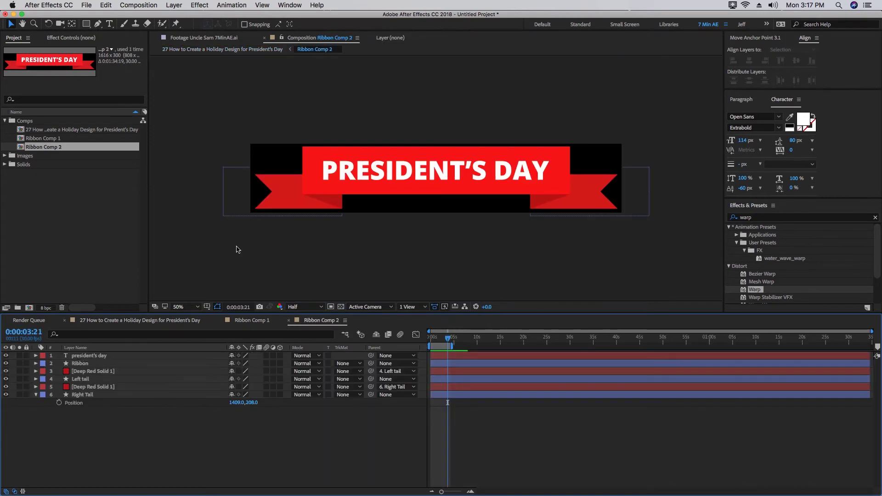
click(81, 356)
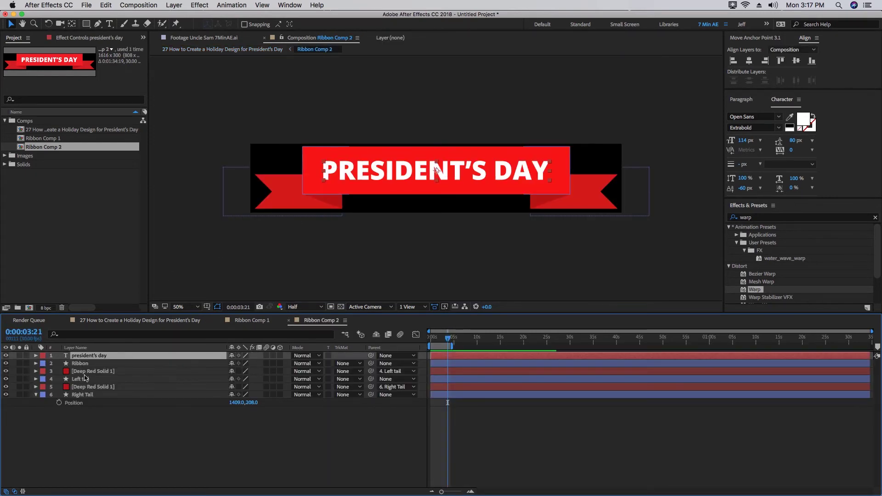
click(80, 363)
shift+click(84, 376)
shift+click(84, 395)
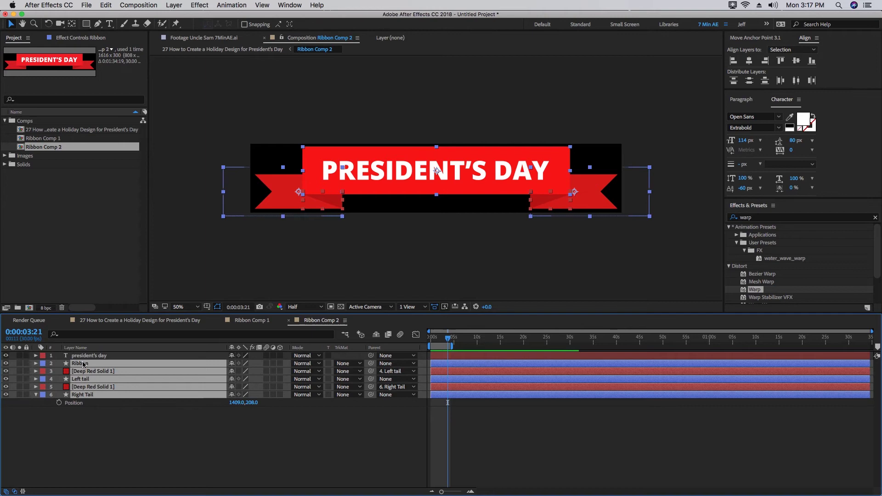
right_click(99, 370)
super+click(75, 364)
key(Delete)
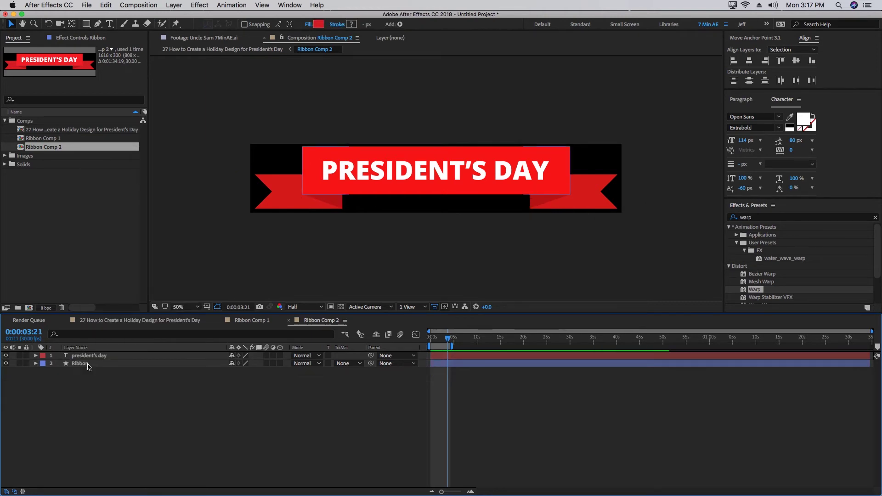
Step: Back in the main composition, parent the Ribbon Comp 2 layer to the Ribbon Comp 1 layer
click(139, 320)
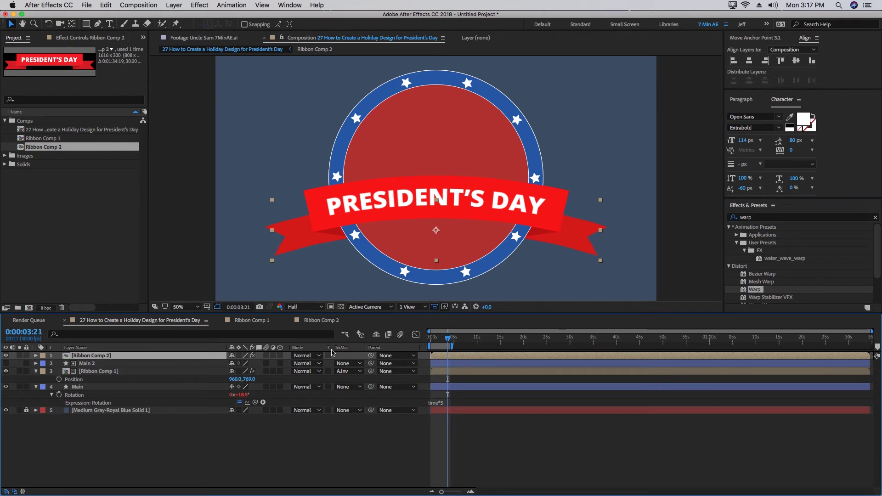
drag(371, 359, 372, 372)
Step: Lower the Ribbon Comp 1 layer to just below Y 865 and scale it to 71.9% across the badge's lower edge
drag(249, 379, 349, 382)
key(shift+s)
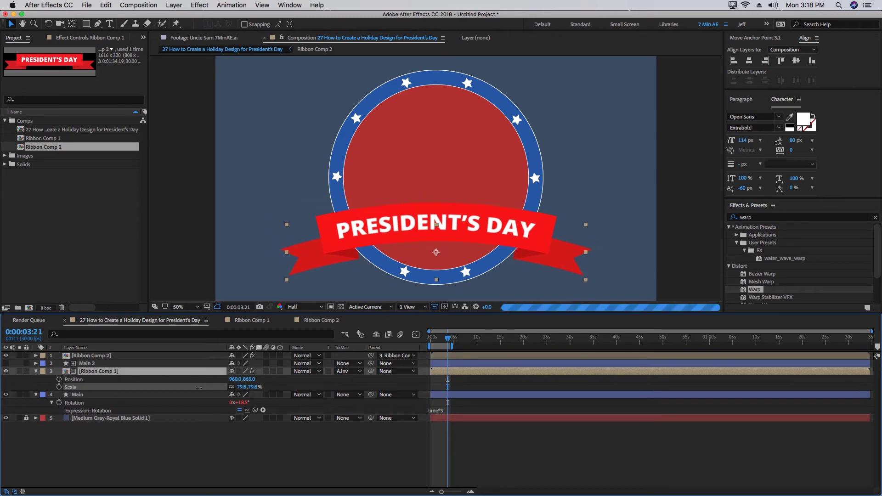
drag(199, 388, 151, 372)
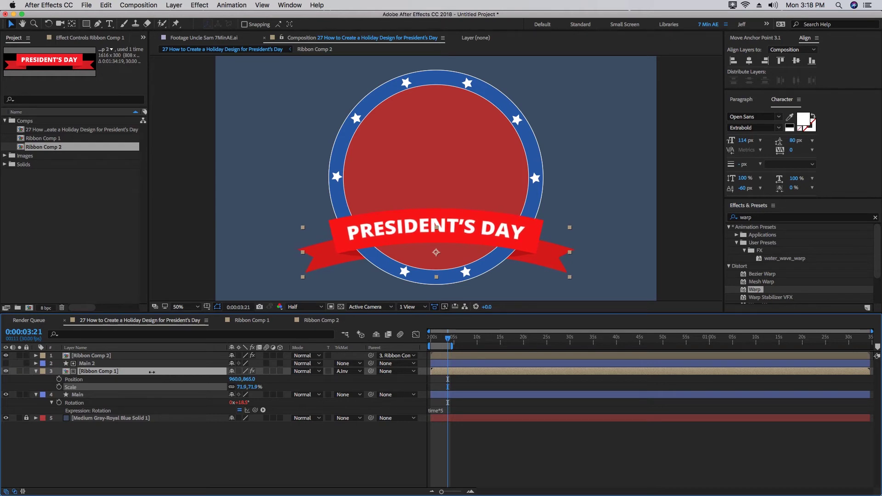
drag(248, 379, 251, 379)
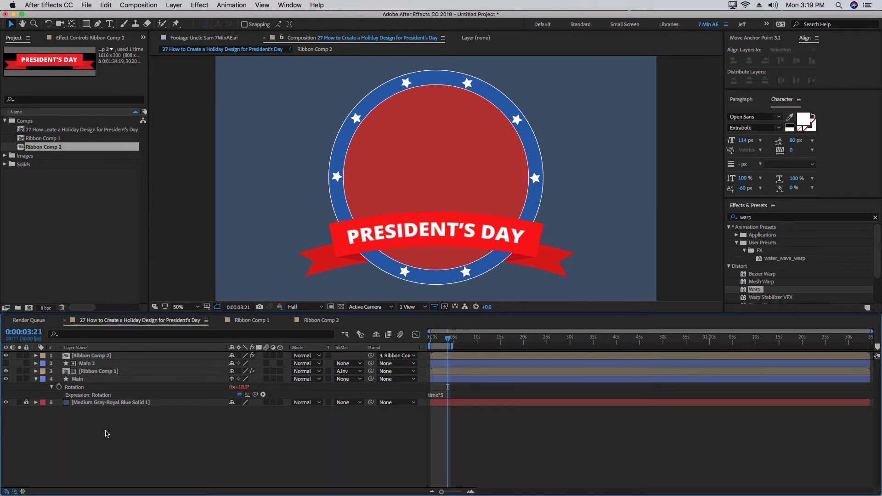
Step: Create a full-frame solid in the main composition with the muted red AF3030
right_click(106, 433)
mouse_move(126, 394)
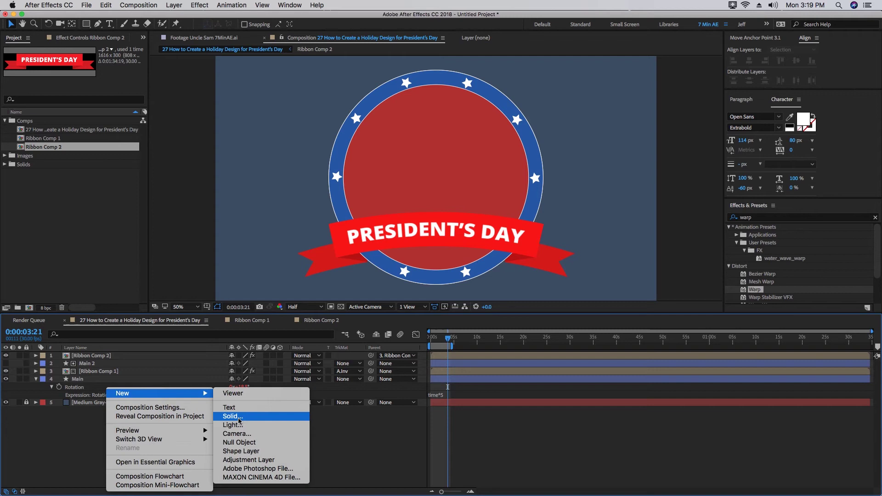
click(239, 420)
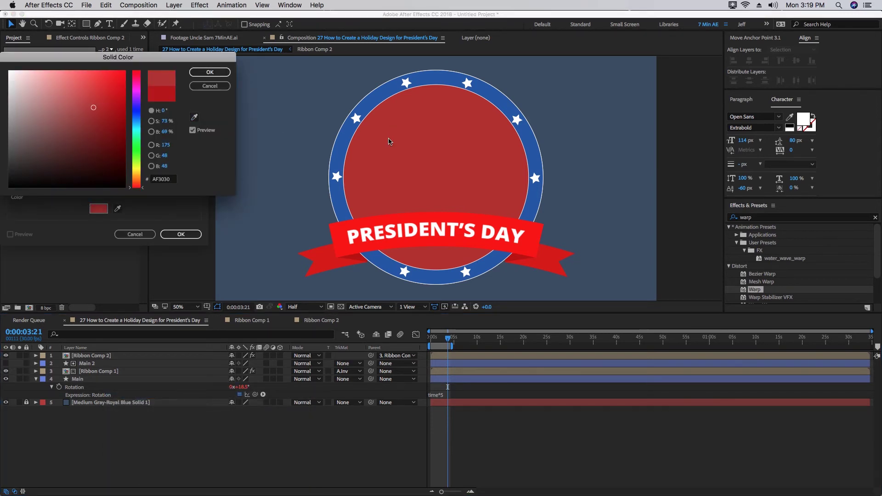
click(209, 72)
key(Return)
Step: Pre-compose the new red solid as Stripes, moving all attributes into the new composition
click(174, 5)
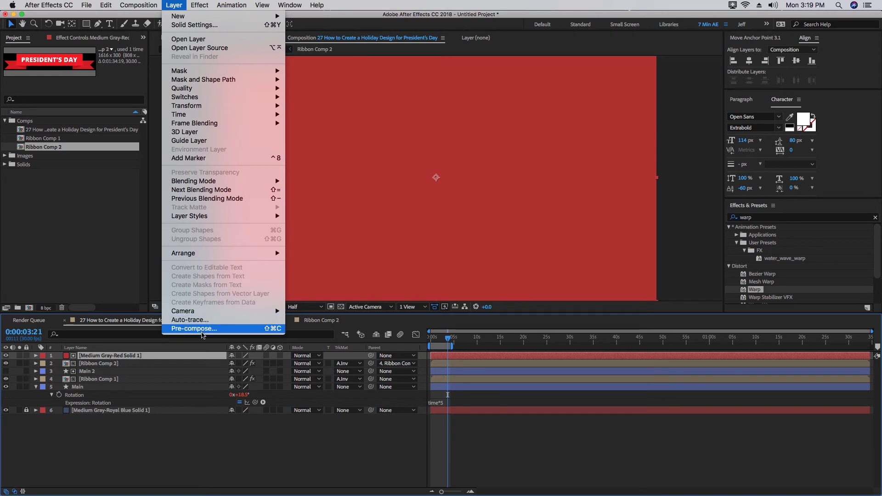
click(202, 330)
text(Stripes)
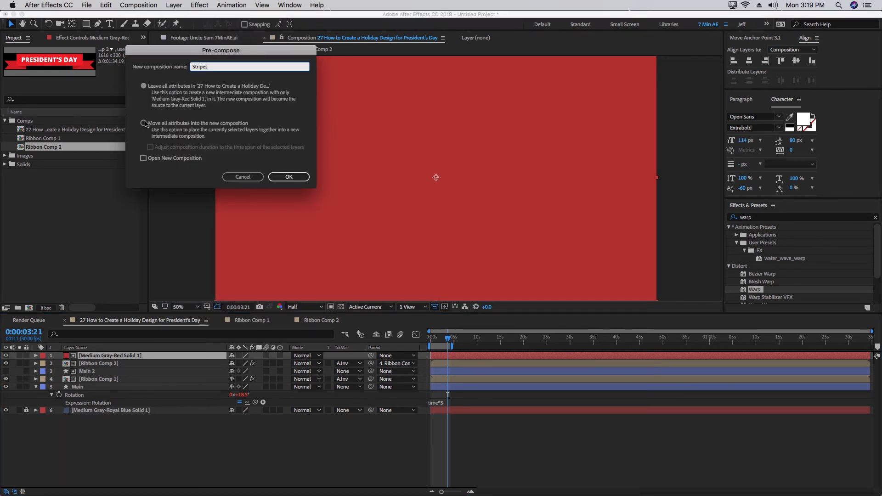
click(144, 123)
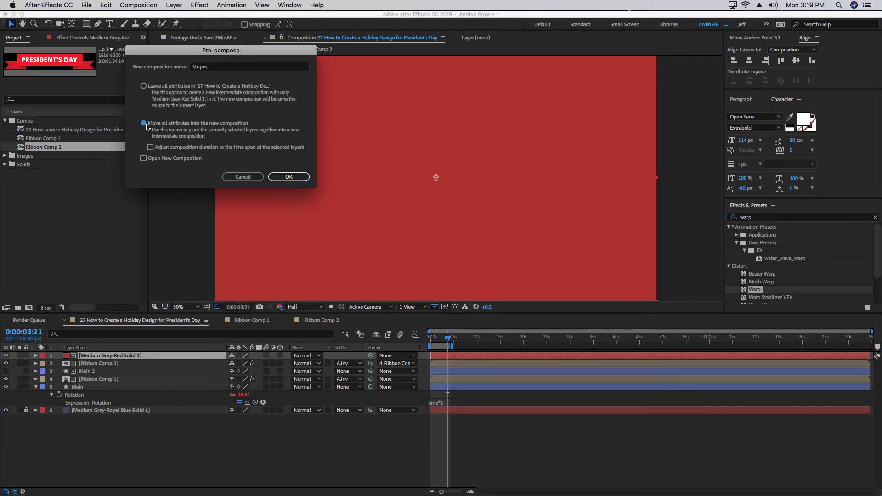
click(282, 179)
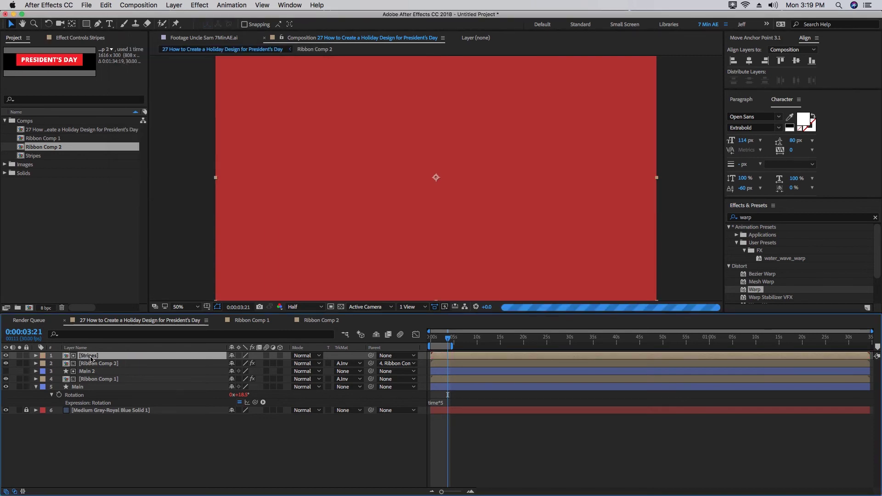
Step: Inside the Stripes composition, duplicate the red solid and recolor the top copy white (ffffff) as a new solid
double_click(313, 244)
click(83, 355)
key(super+d)
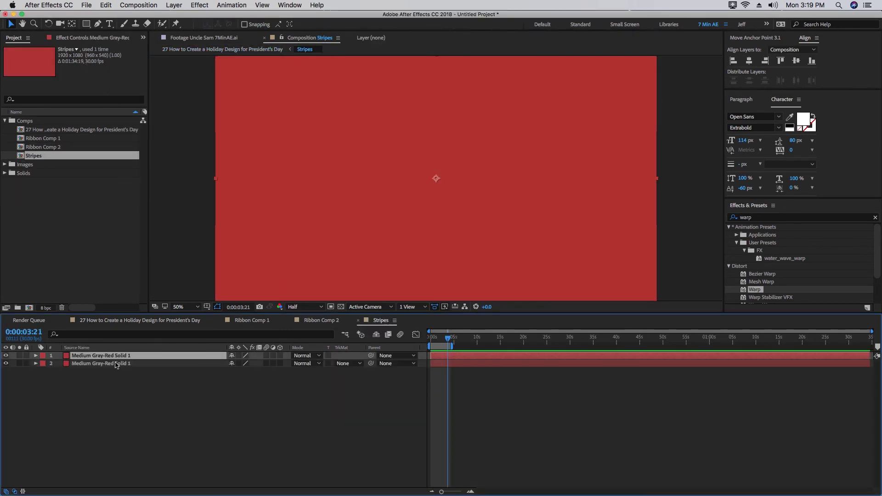
key(ctrl+shift+y)
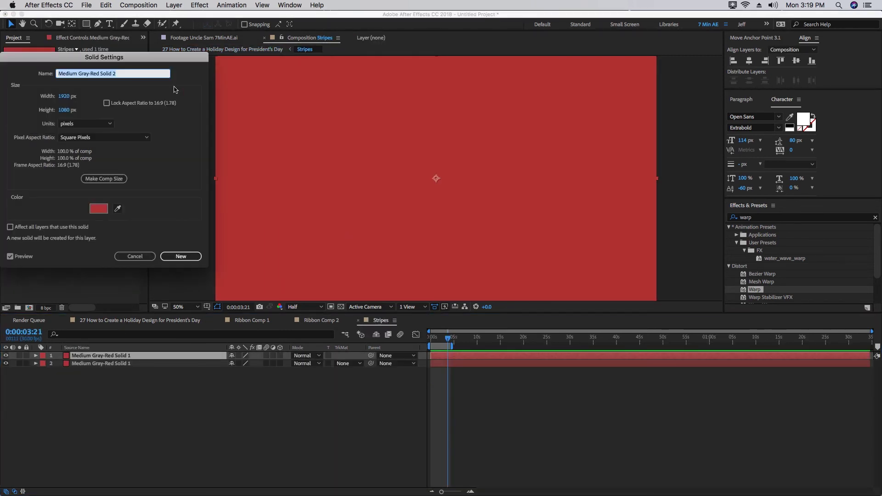
click(97, 209)
text(ffffff)
key(Return)
key(Return)
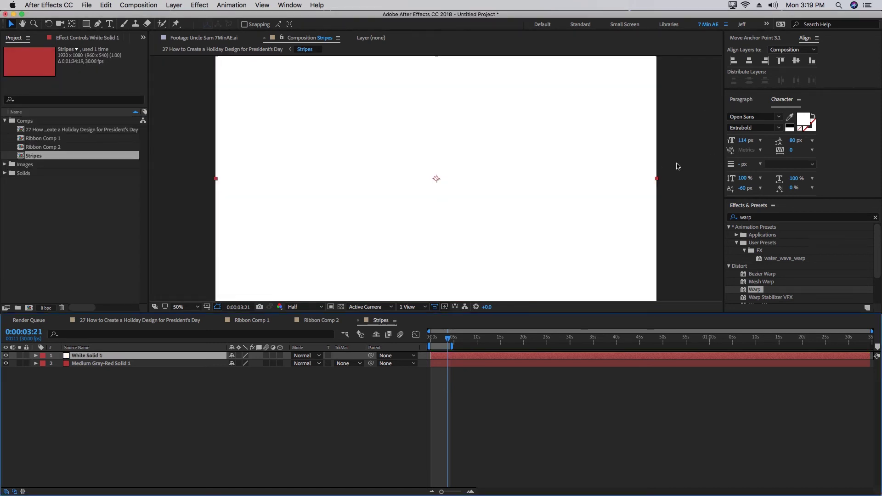
Step: Find the Venetian Blinds transition effect and apply it to the white solid
click(757, 217)
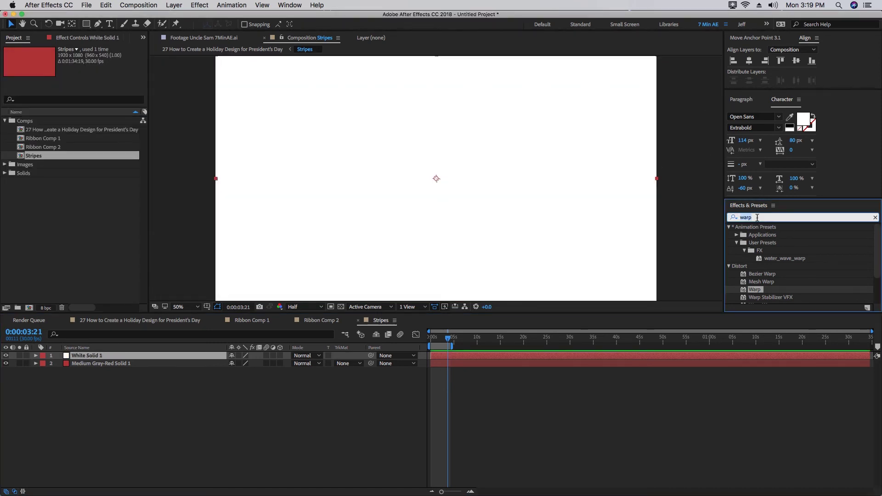
text(venetian)
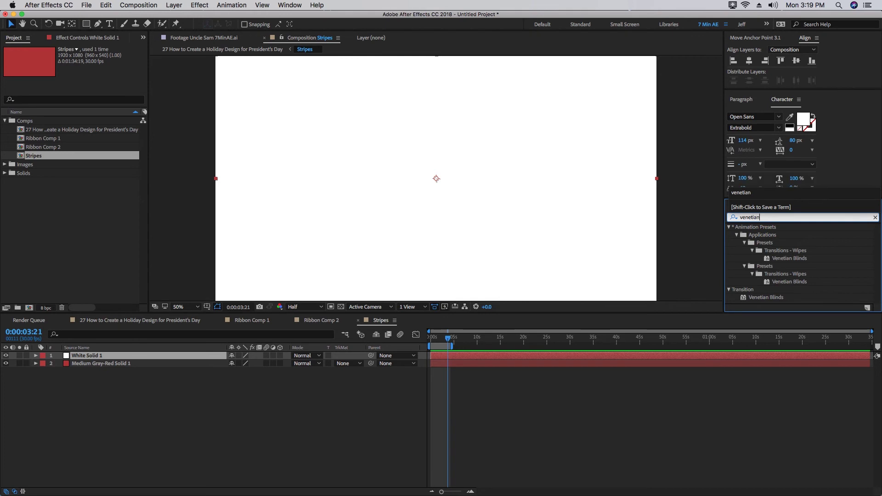
double_click(763, 297)
key(comma)
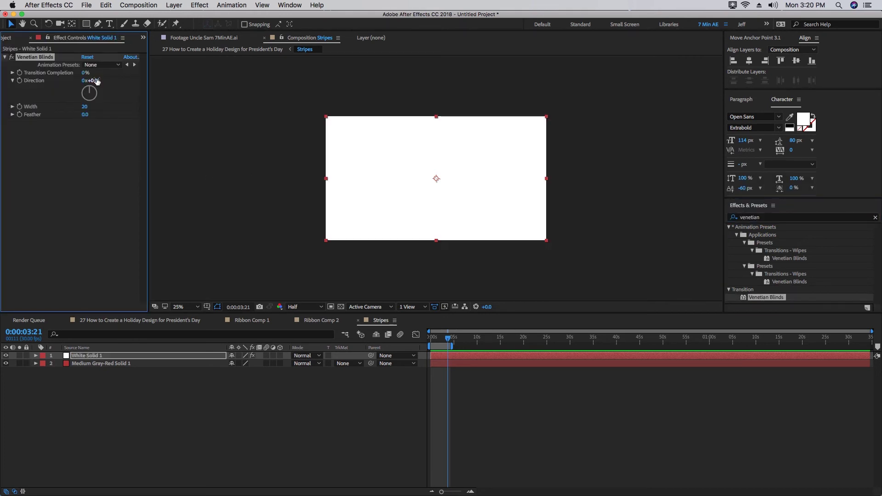
Step: Set Venetian Blinds to direction 90°, transition completion 50% and width 286 for wide horizontal stripes
click(93, 81)
text(90)
key(Return)
click(84, 74)
key(Return)
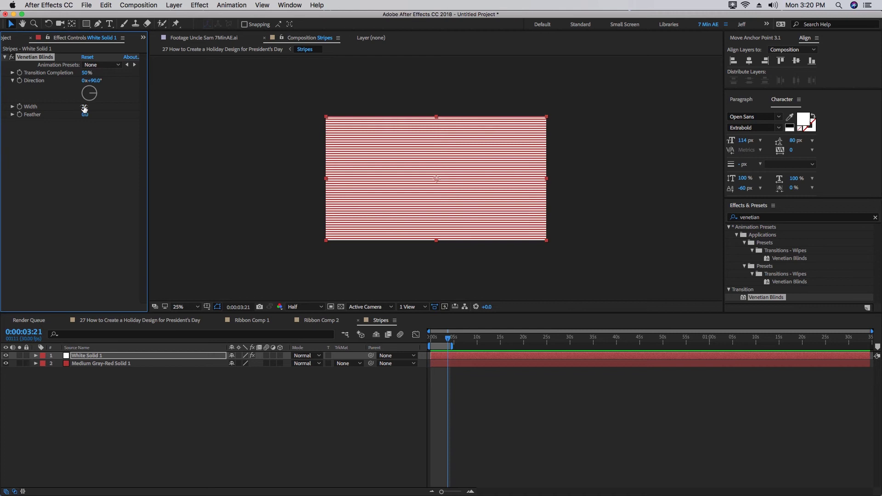
drag(84, 107, 195, 93)
Step: Back in the main composition, duplicate the Main layer and move the copy above the Stripes layer
key(Tab)
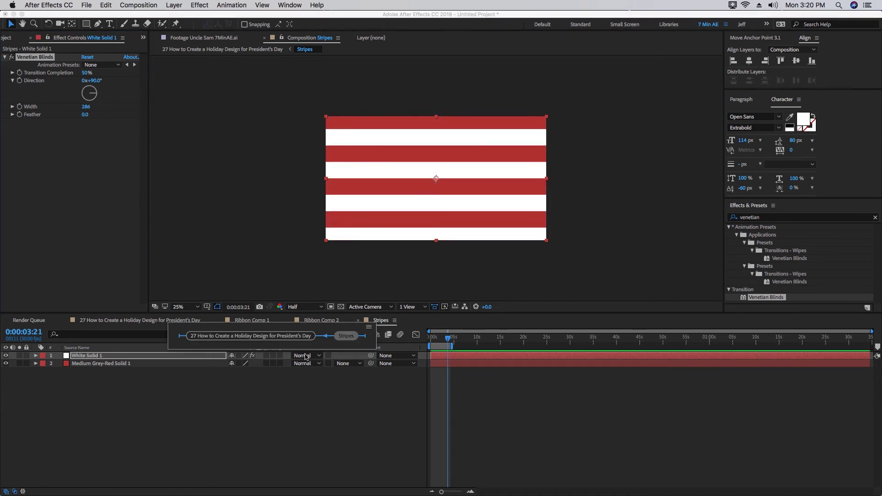
click(251, 336)
click(77, 387)
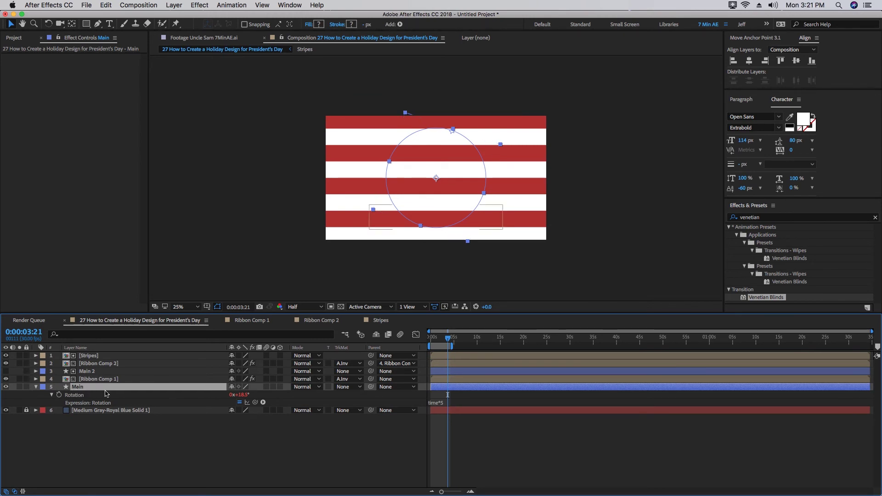
key(super+d)
drag(81, 387, 83, 356)
Step: In the Main 3 layer, delete the star repeater and the BG group's three strokes, keeping only the ellipse path and fill
click(35, 355)
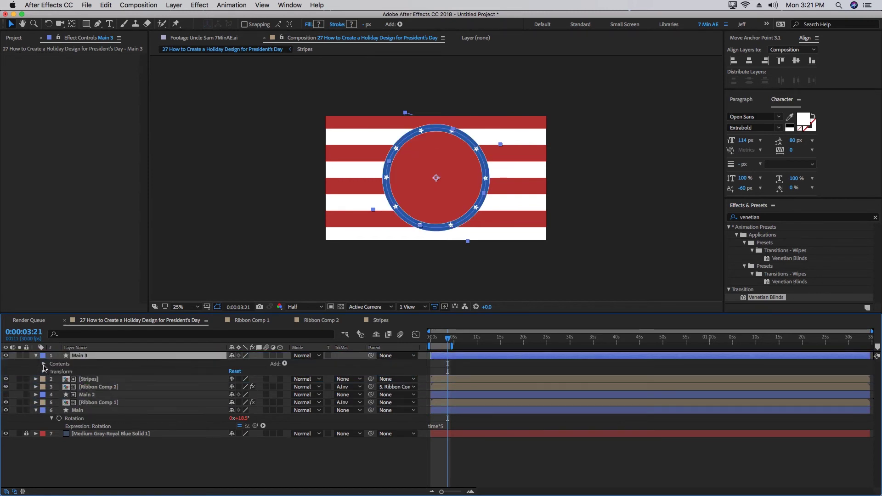
click(43, 365)
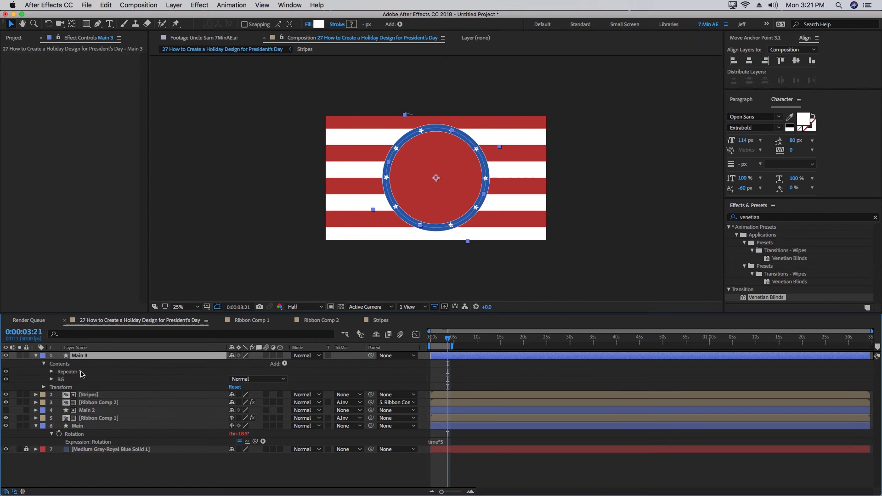
click(73, 372)
key(Delete)
click(52, 371)
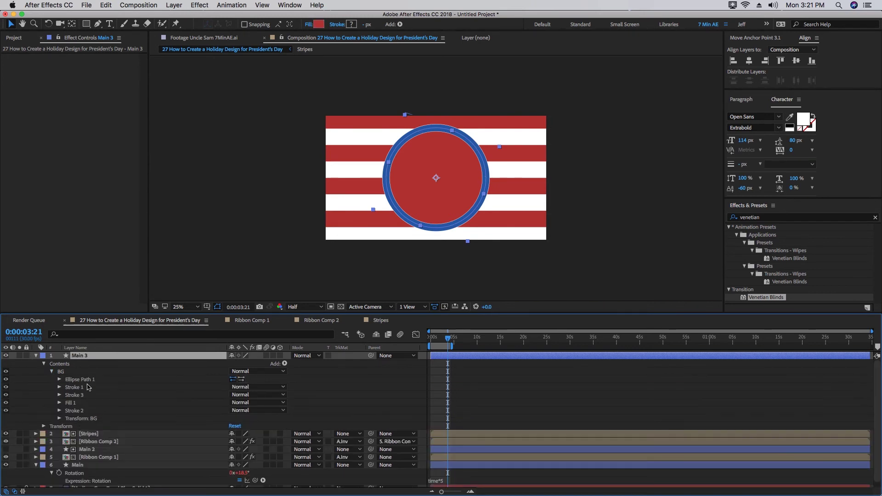
click(76, 387)
super+click(75, 395)
super+click(82, 411)
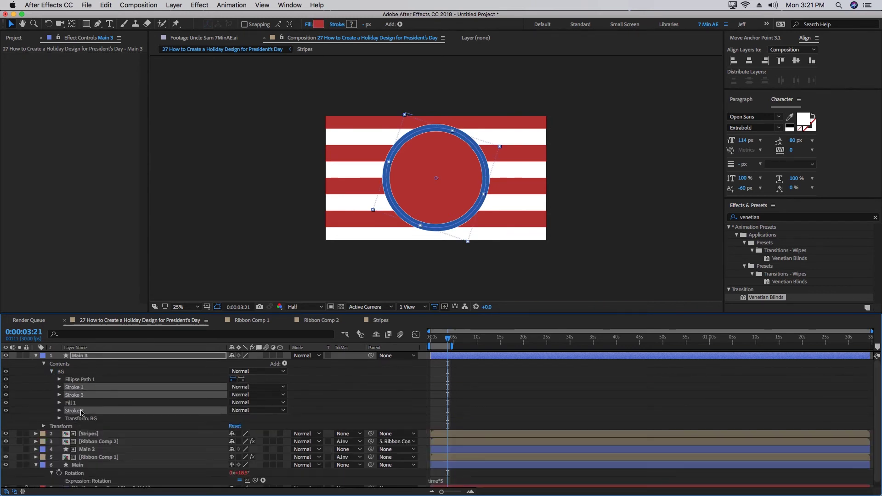
key(Delete)
Step: Give the Stripes layer an alpha matte from Main 3 and shrink the matte's ellipse to fit inside the badge's blue ring
click(90, 410)
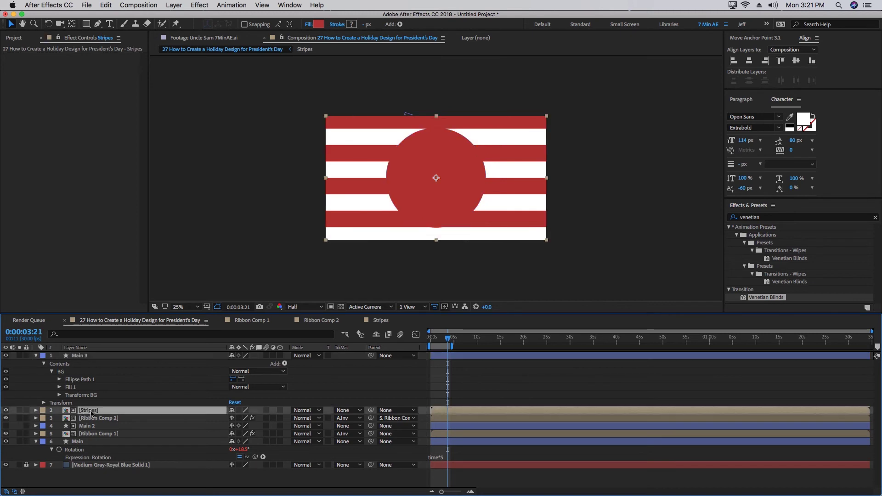
click(348, 410)
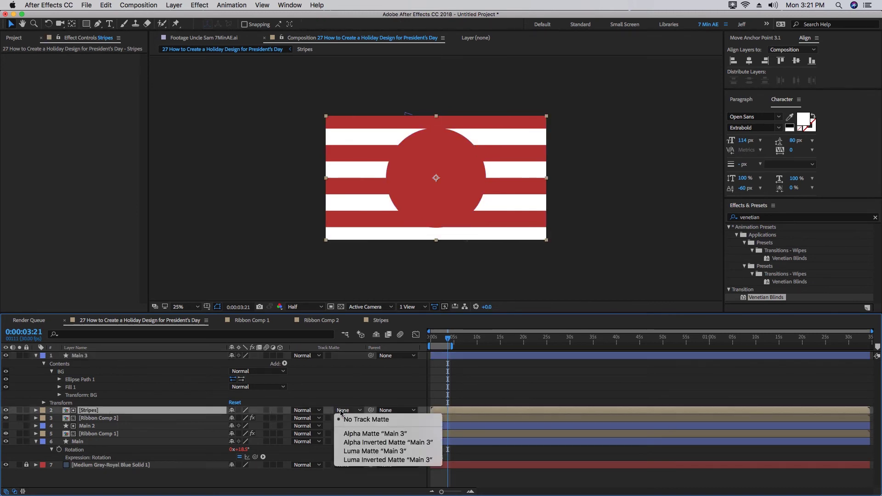
click(354, 433)
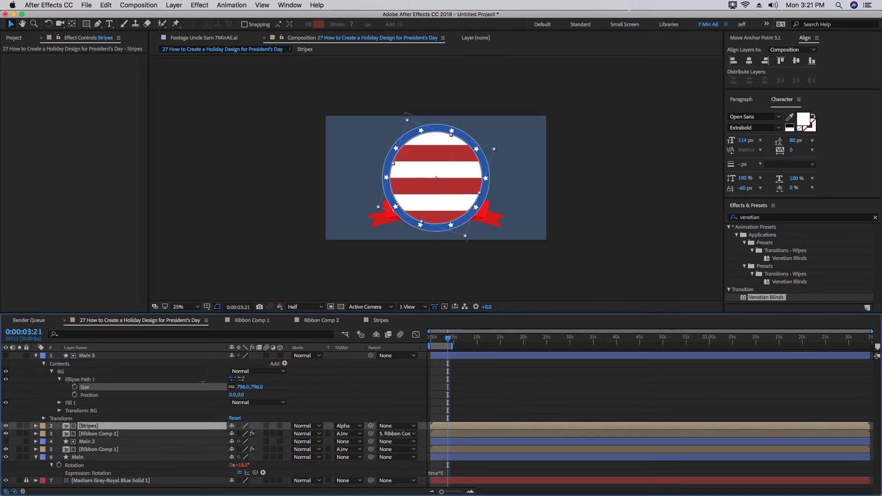
drag(204, 382, 204, 381)
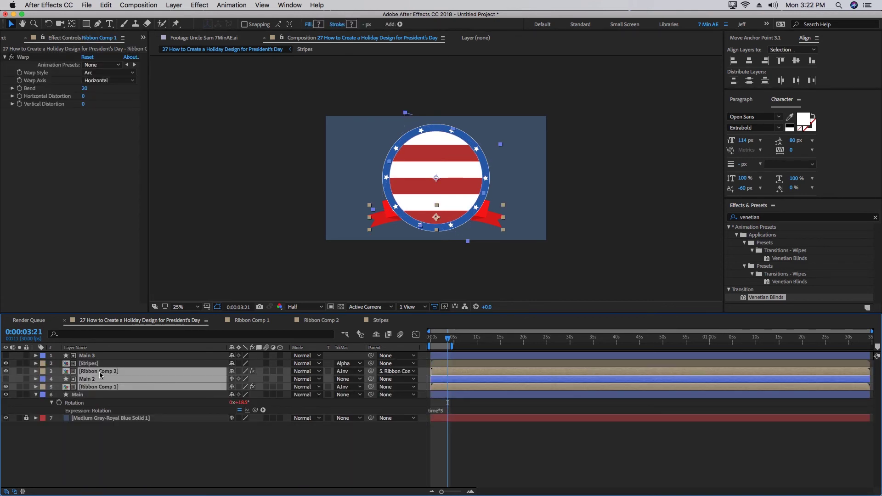
Step: Move both ribbon layers and Main 2 above Main 3, and scale Ribbon Comp 1 up to 84.9%
drag(89, 374, 94, 353)
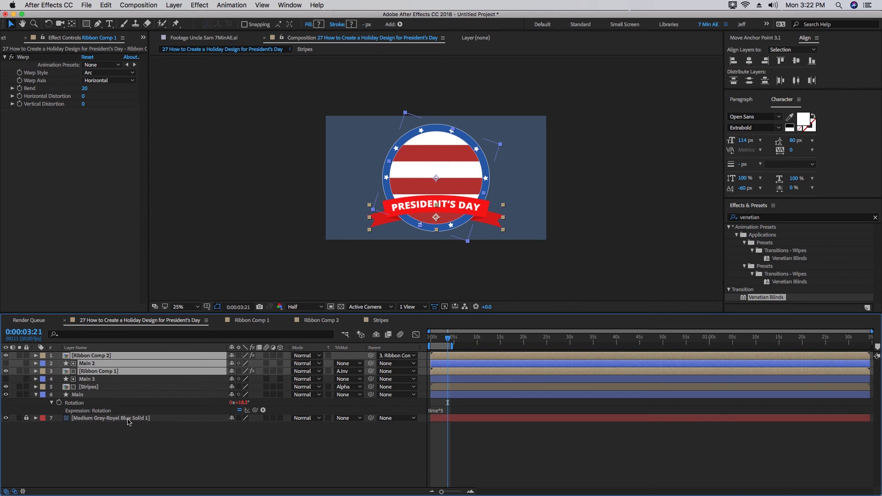
click(128, 440)
click(102, 372)
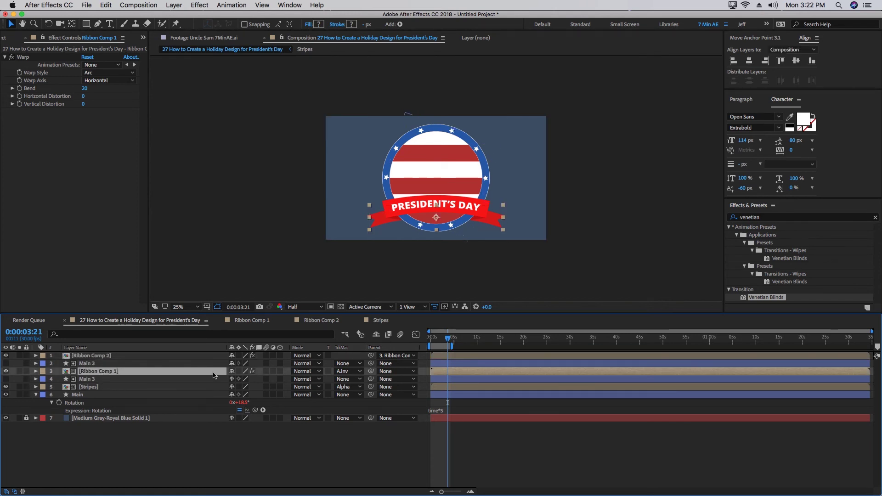
key(p)
key(shift+s)
drag(243, 386, 285, 384)
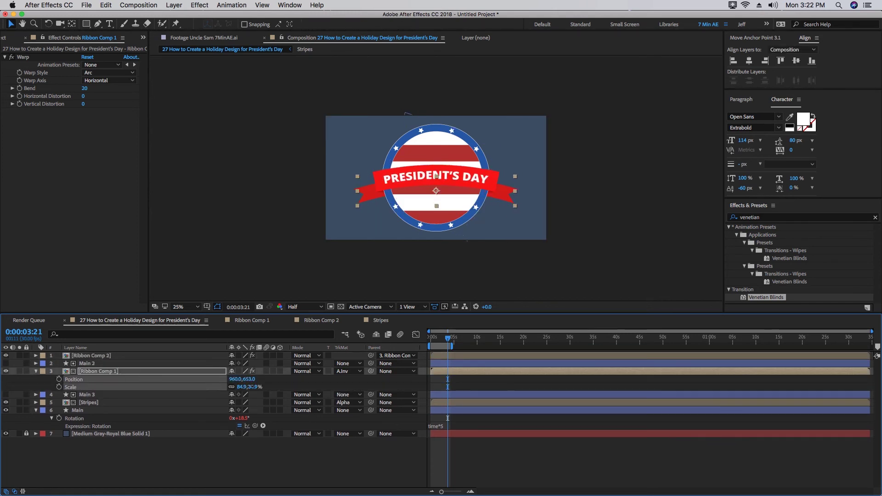
Step: In the Stripes composition, narrow the Venetian Blinds width to 132, then return to the main composition
double_click(88, 402)
drag(56, 109, 41, 110)
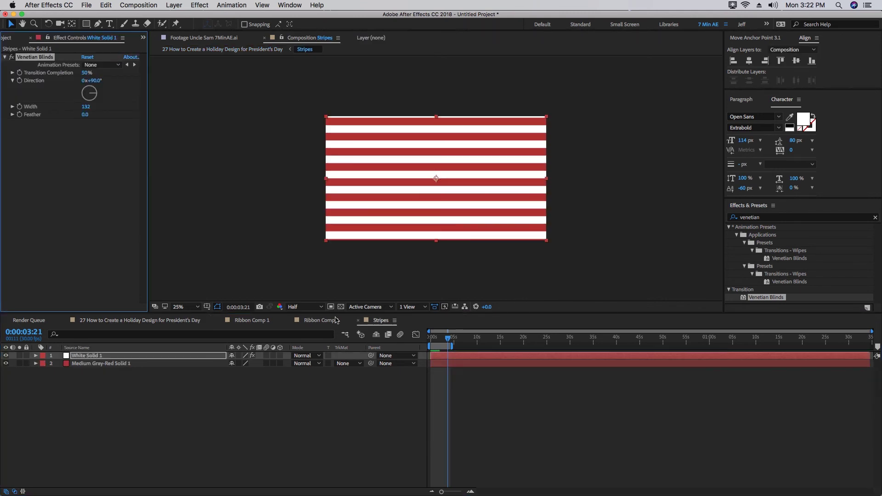
click(154, 321)
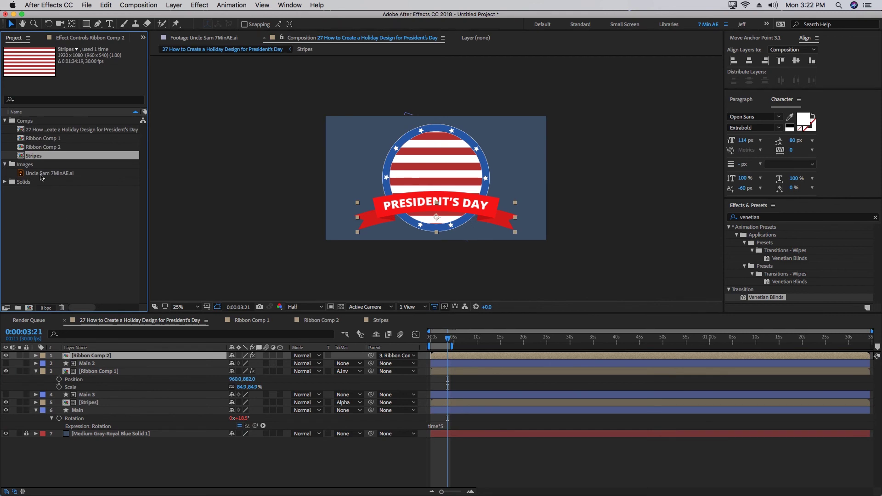
Step: Place Uncle Sam 7MinAE.ai at the top of the Stripes composition and enlarge it to roughly the frame's height
click(40, 174)
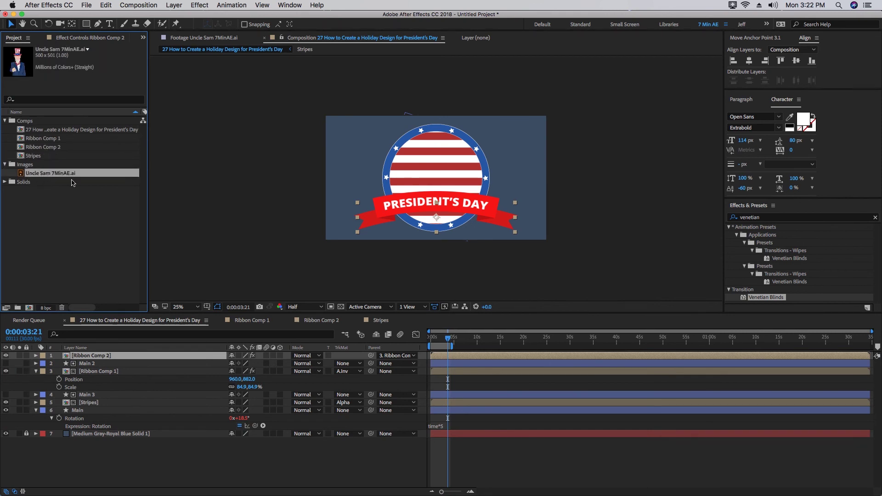
click(380, 320)
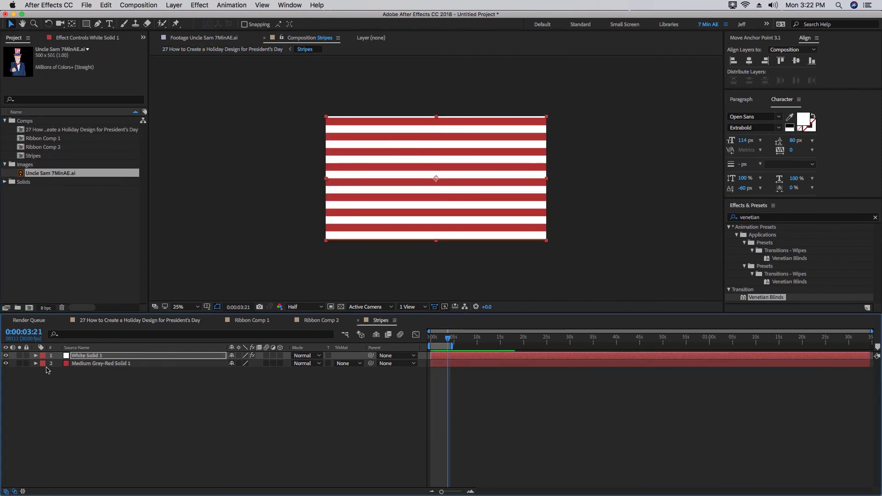
drag(38, 177, 92, 355)
drag(278, 365, 303, 366)
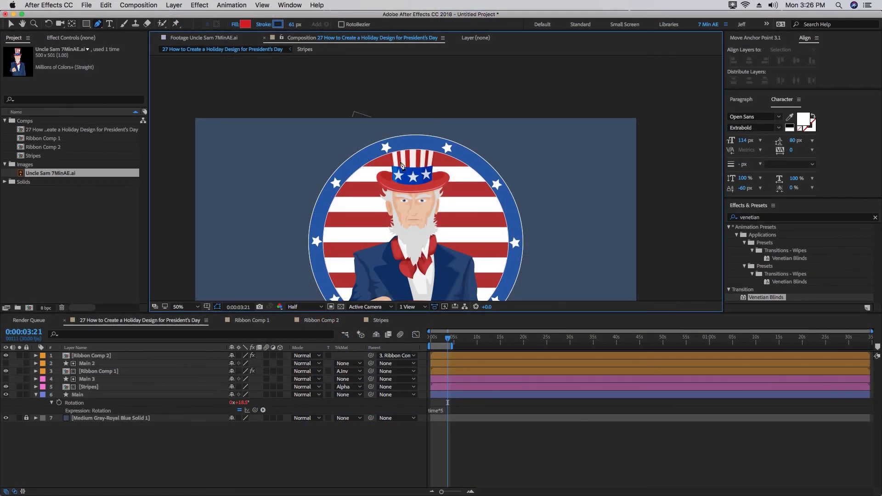
Step: In the main composition, duplicate the Stripes layer, place the copy above Main 3 and remove its track matte
click(88, 388)
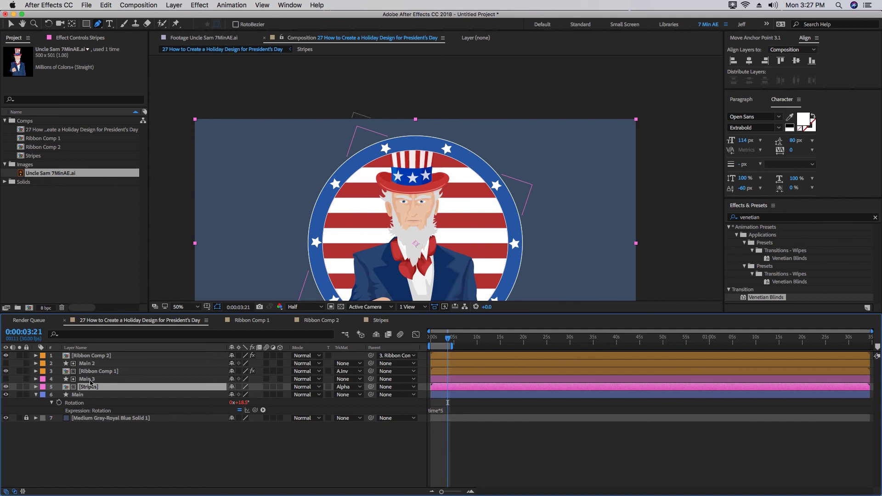
key(super+d)
click(345, 380)
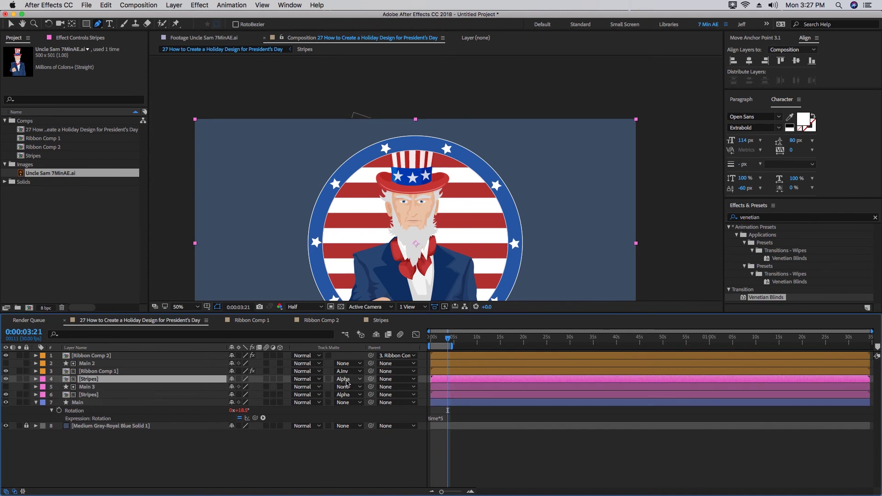
click(359, 389)
Step: Trace a closed mask around the striped crown of Uncle Sam's hat on the upper Stripes layer
drag(405, 158, 395, 193)
scroll(396, 193, down, 1)
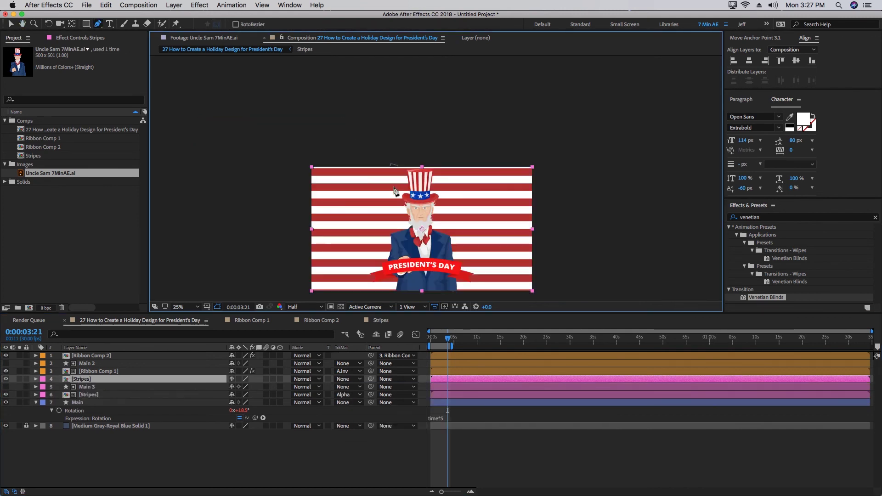
scroll(416, 190, up, 1)
click(225, 278)
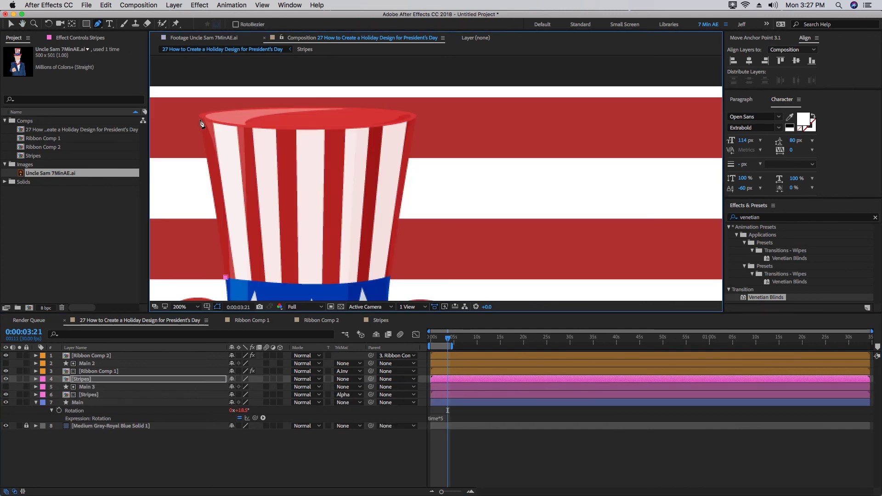
click(200, 118)
drag(298, 106, 330, 107)
drag(404, 111, 414, 114)
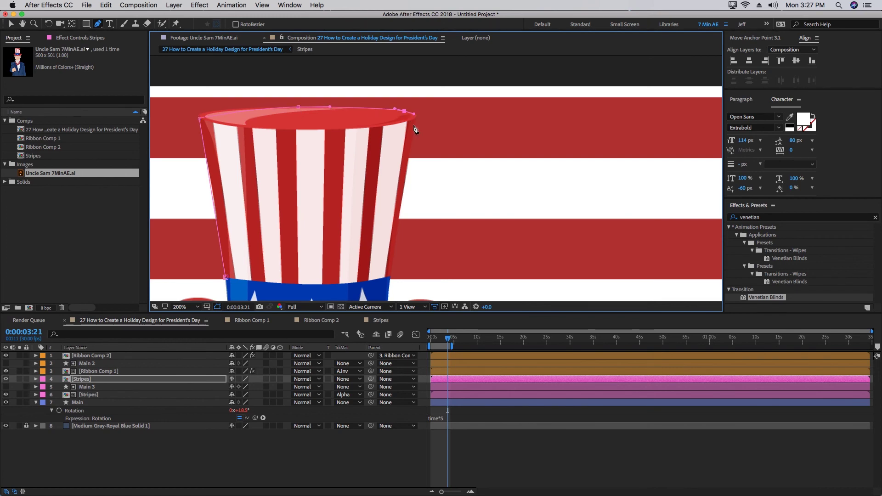
click(390, 277)
click(226, 277)
key(comma)
key(comma)
click(179, 453)
drag(295, 206, 266, 257)
key(period)
Step: In the Stripes composition, hide White Solid 1 and Medium Grey-Red Solid 1, then return to the main composition
click(12, 25)
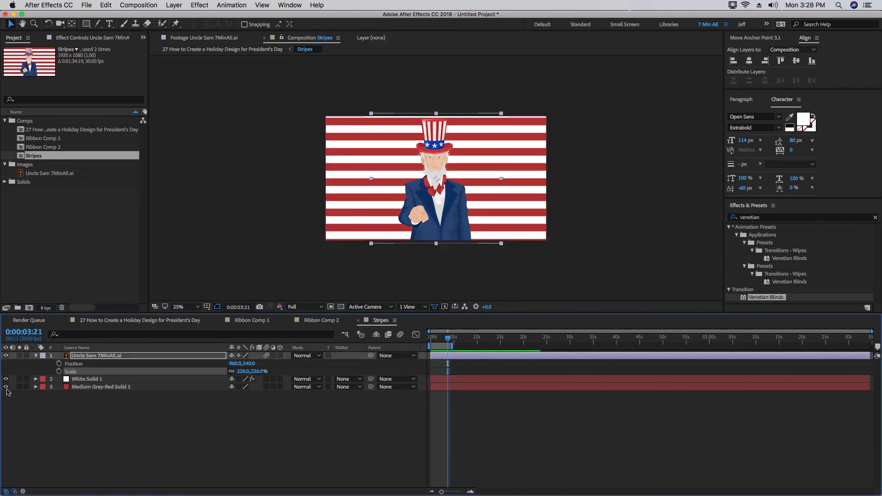
drag(6, 379, 6, 390)
click(345, 335)
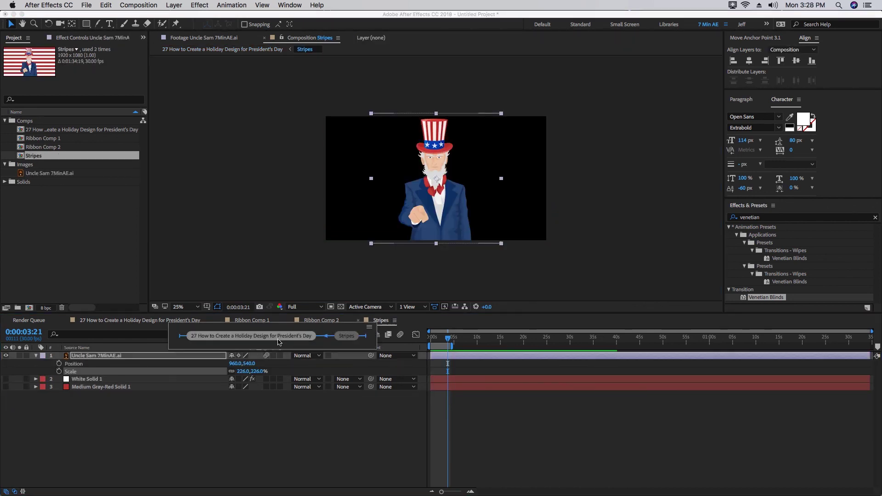
click(276, 336)
Step: Draw a rectangular mask on the upper Stripes layer, enclosing the hat and the upper half of the badge
click(86, 24)
click(86, 24)
drag(370, 149, 486, 217)
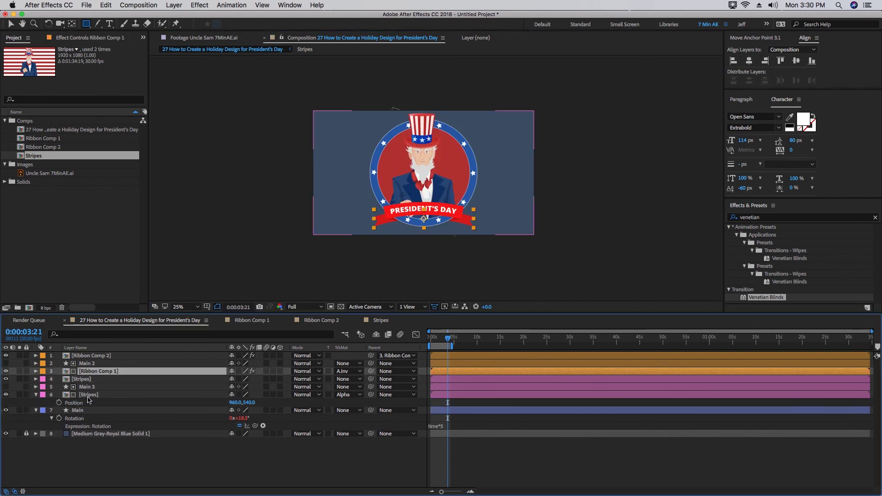
Step: Parent the lower Stripes layer to the upper one, then scale the upper layer to 84% and position it at 960, 523
click(87, 395)
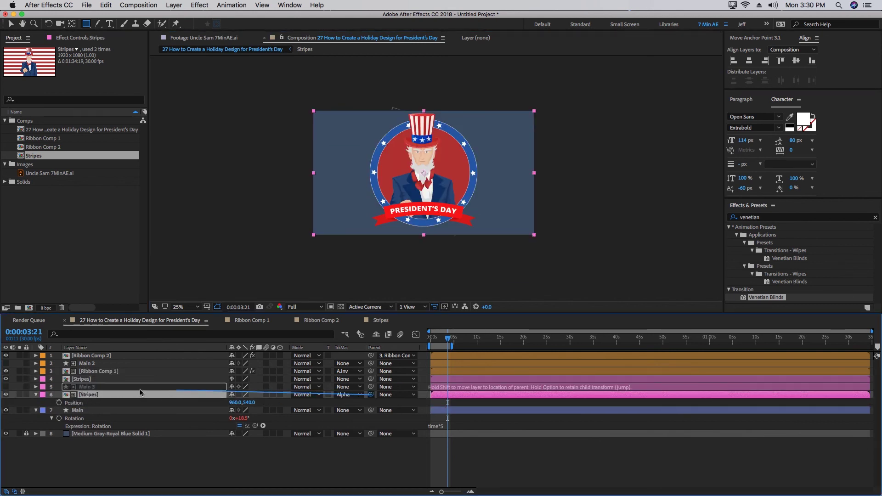
double_click(221, 394)
drag(242, 371, 270, 365)
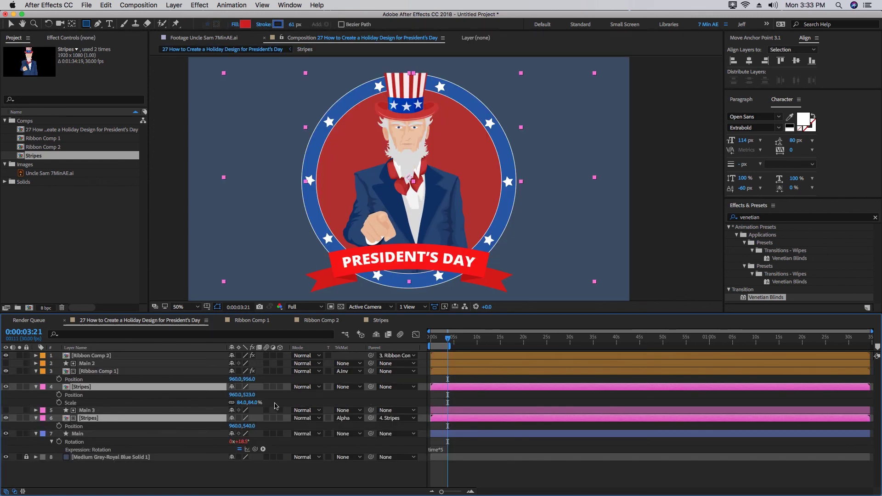
click(275, 397)
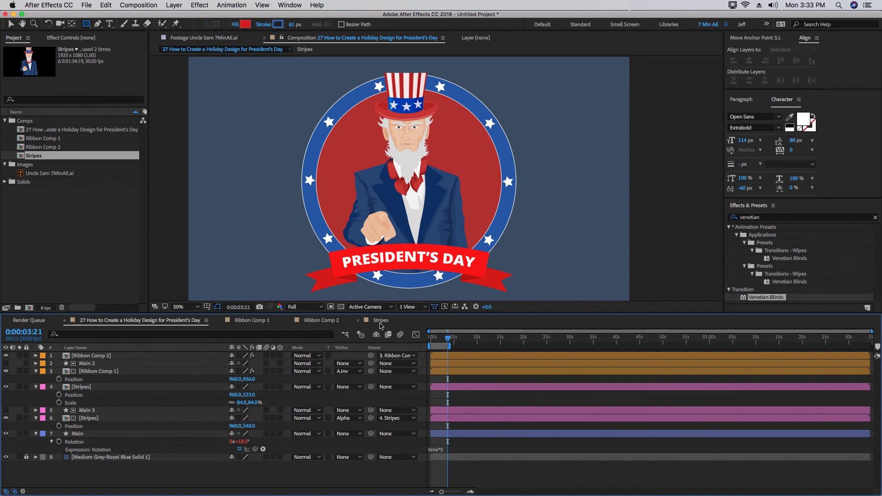
Step: Enable Collapse Transformations on both Stripes layers
click(92, 386)
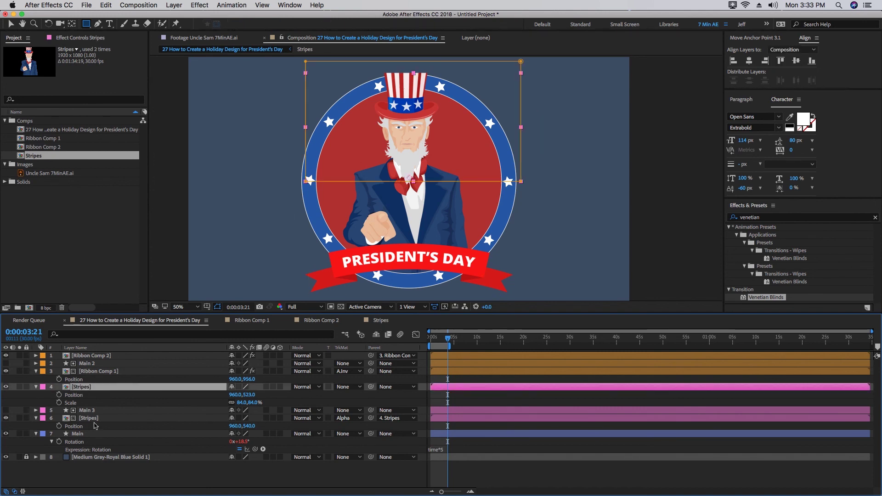
super+click(89, 418)
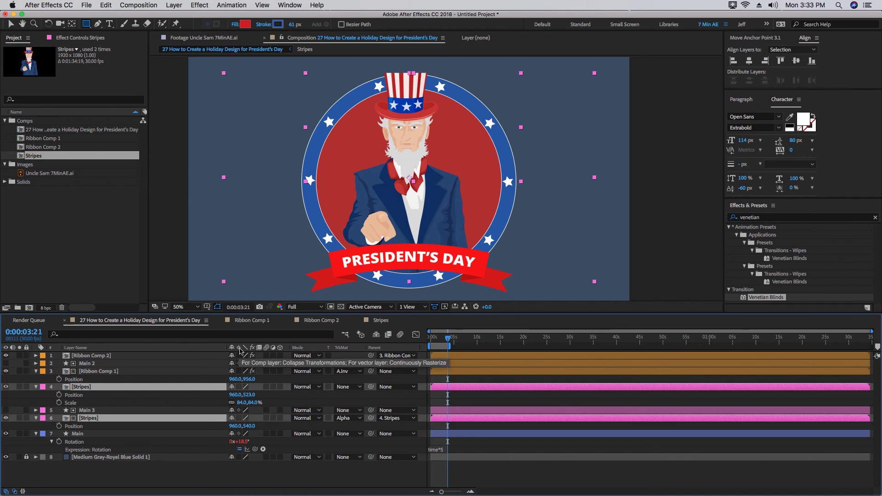
click(238, 387)
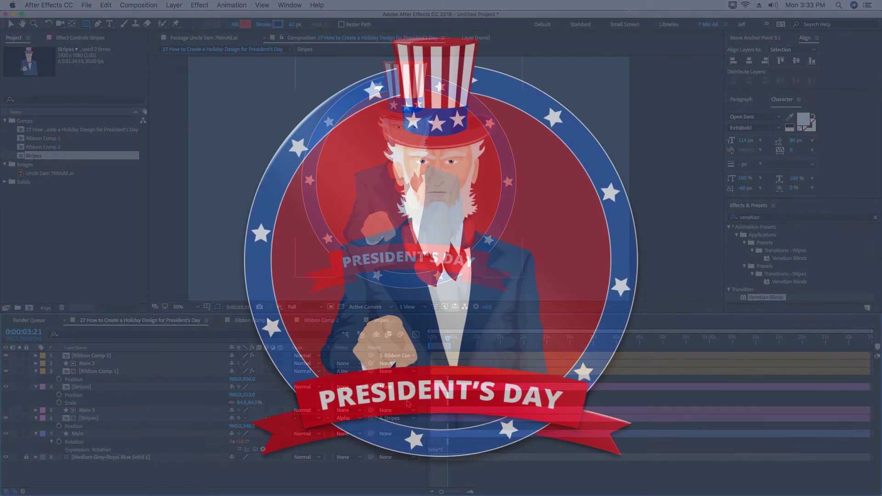